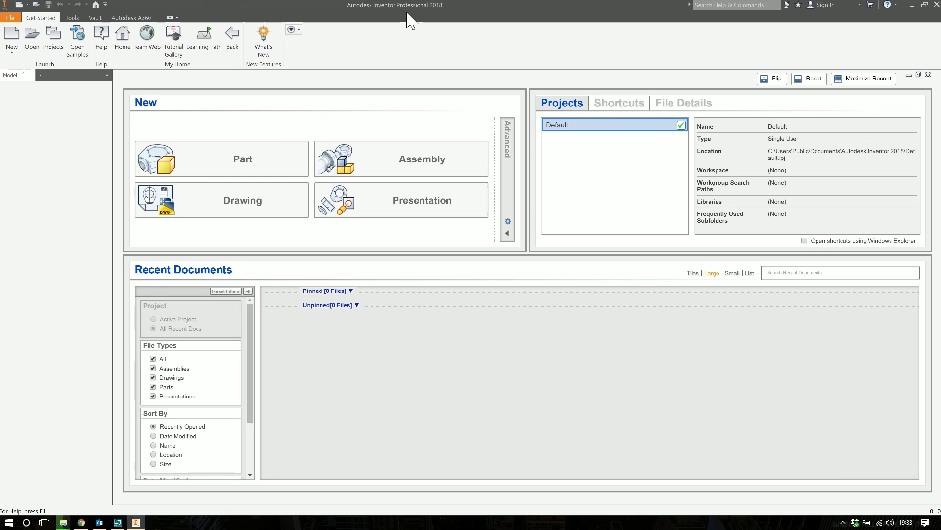
Step: Open the Create New File dialog from the Get Started ribbon
click(12, 35)
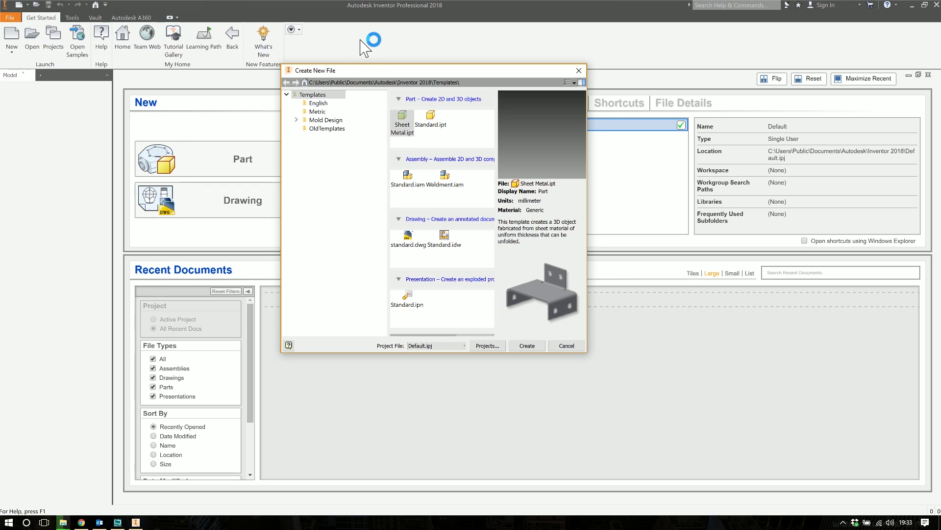
Step: Verify in Application Options that the default template is Millimeters with ISO, changing nothing
drag(370, 74, 367, 78)
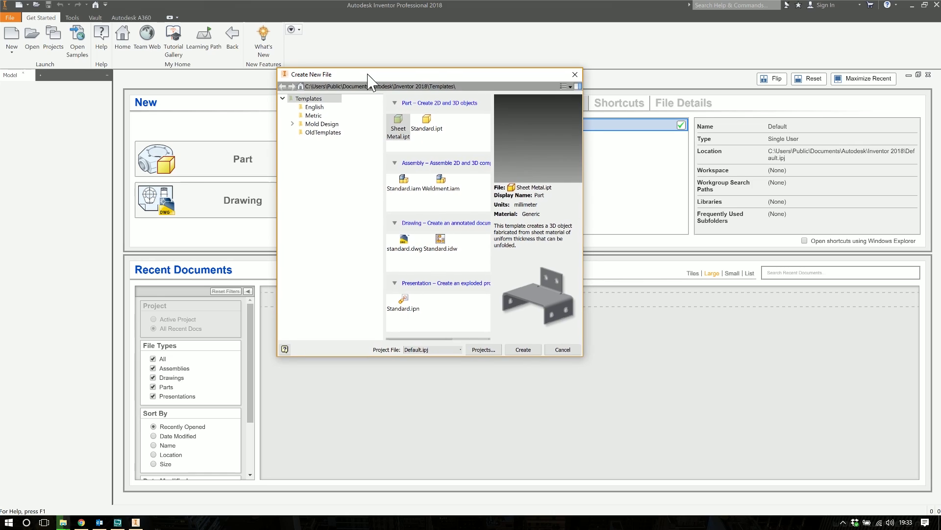
click(576, 75)
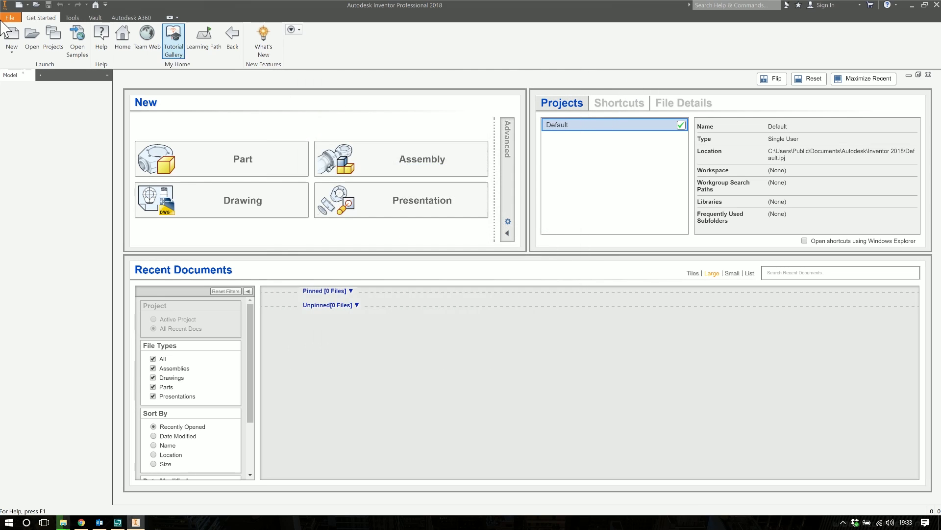
click(10, 18)
click(84, 284)
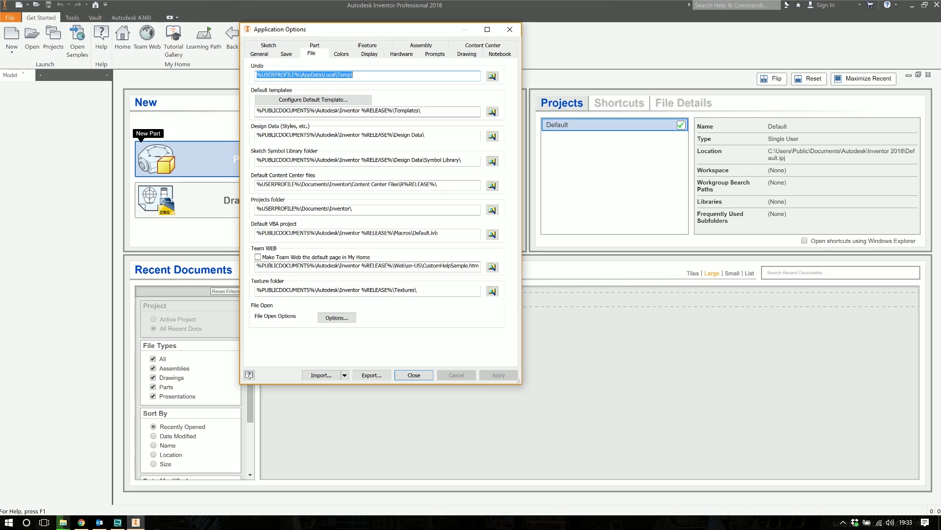
click(319, 99)
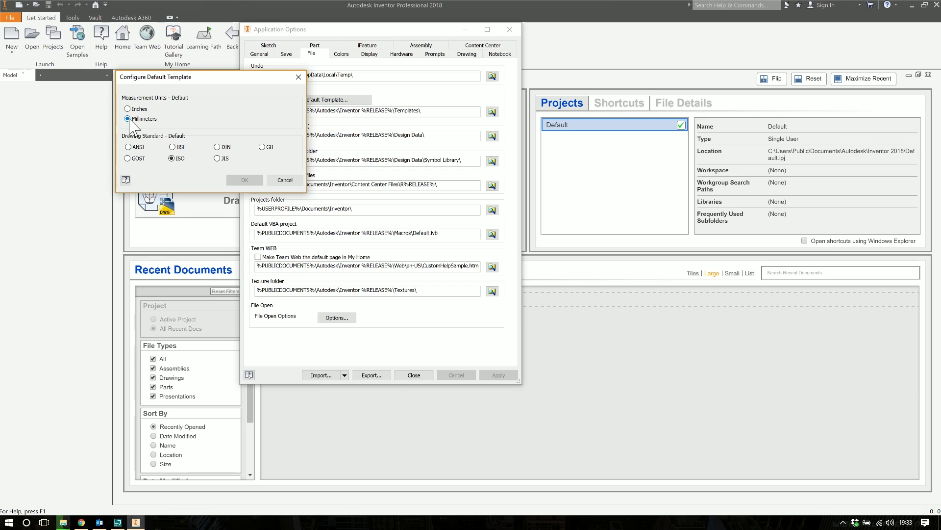
click(286, 180)
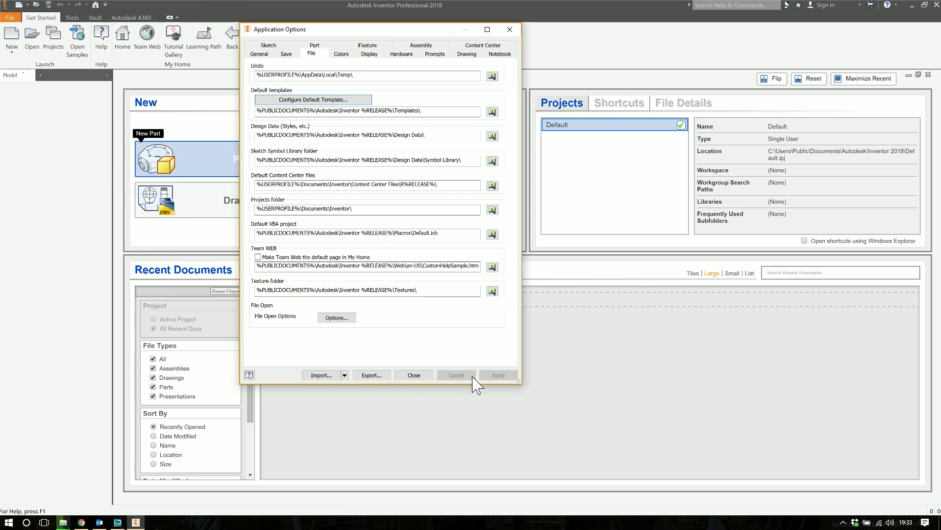
click(414, 375)
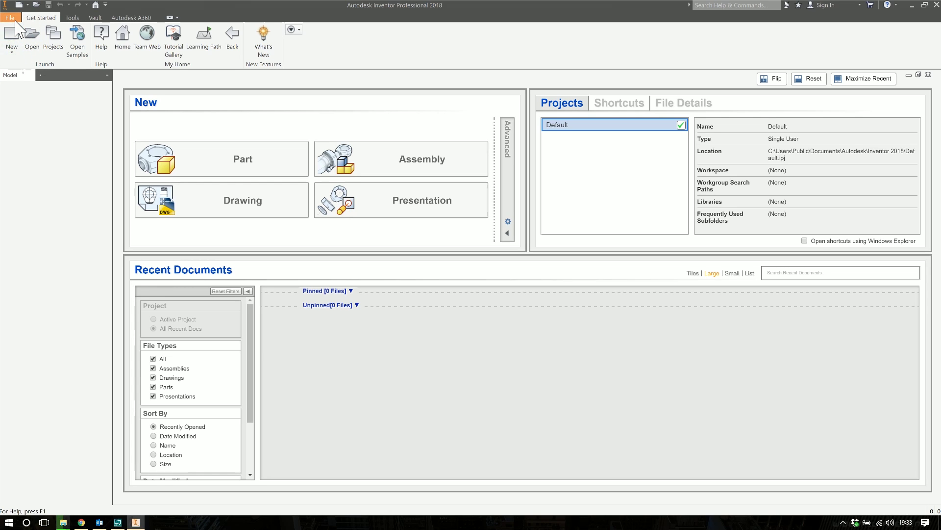
Step: Create new part Part12 from the Sheet Metal.ipt template
click(11, 35)
double_click(399, 122)
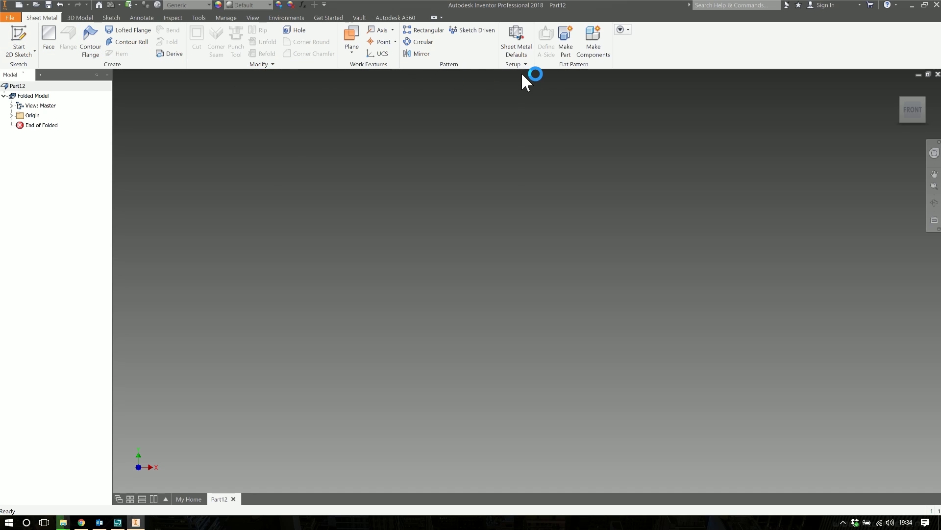
Step: In the Style Editor, create a new sheet metal rule '1mm SS' from Default_mm
click(511, 56)
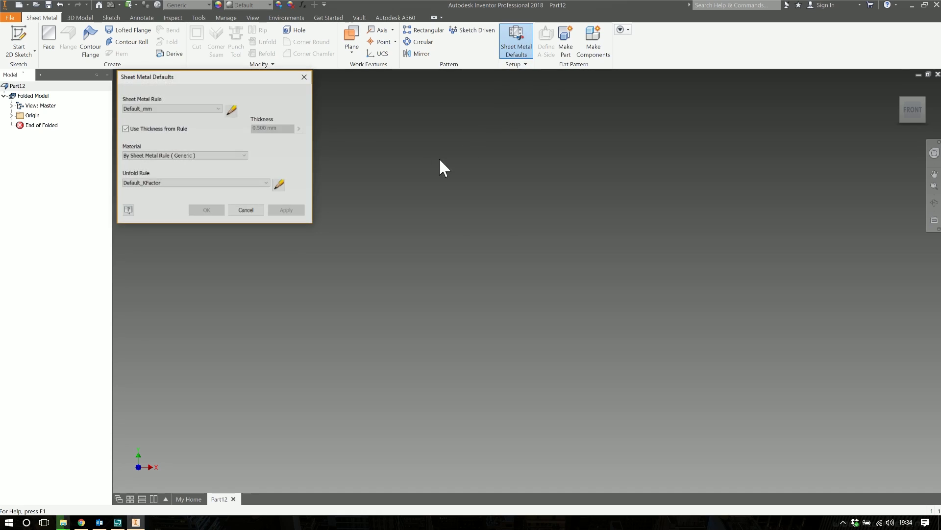
drag(201, 77, 396, 127)
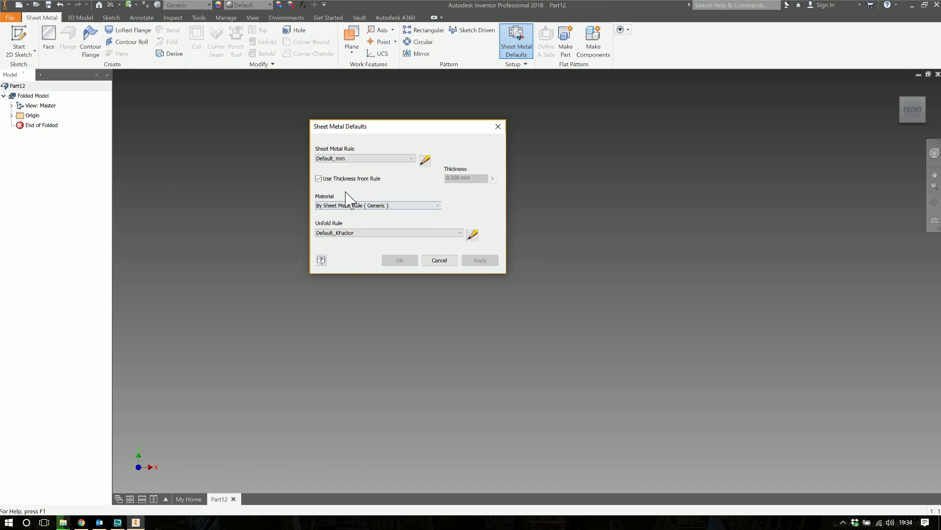
click(424, 160)
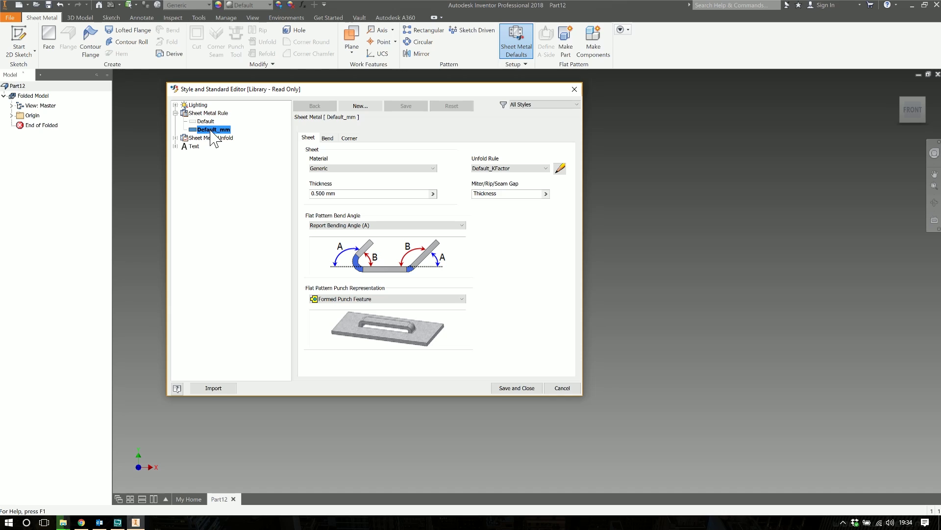
right_click(212, 131)
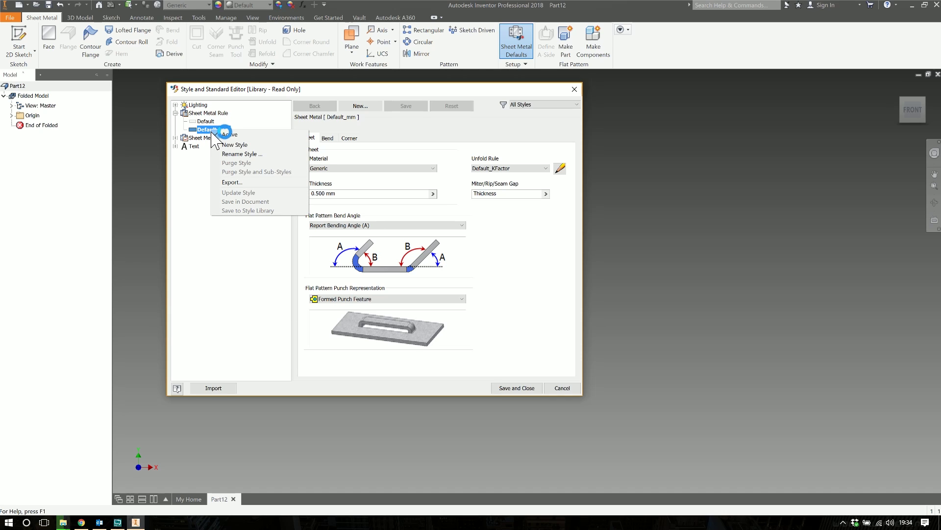
click(233, 144)
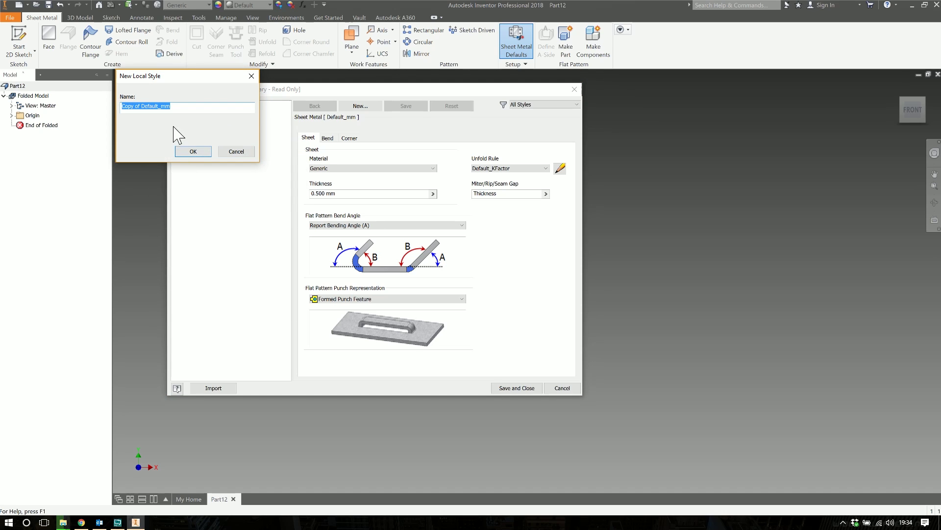
text(1mm)
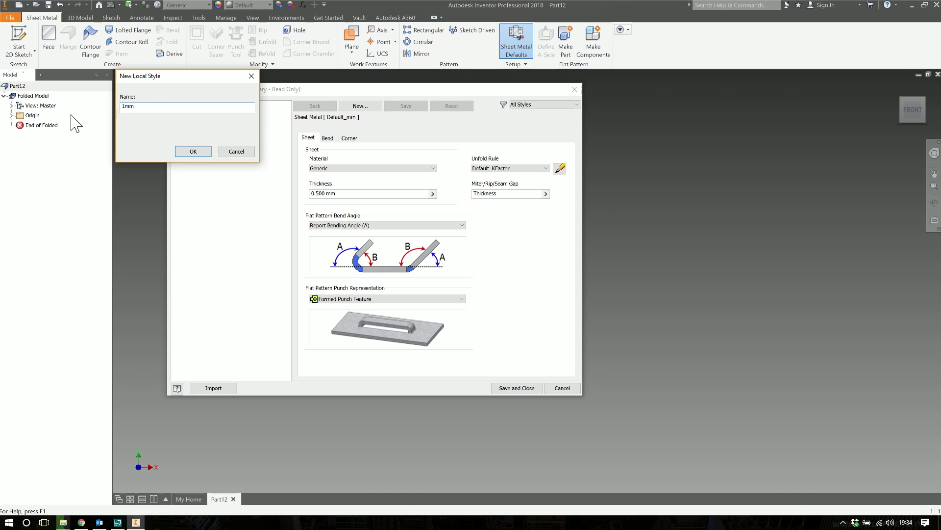
text( SS)
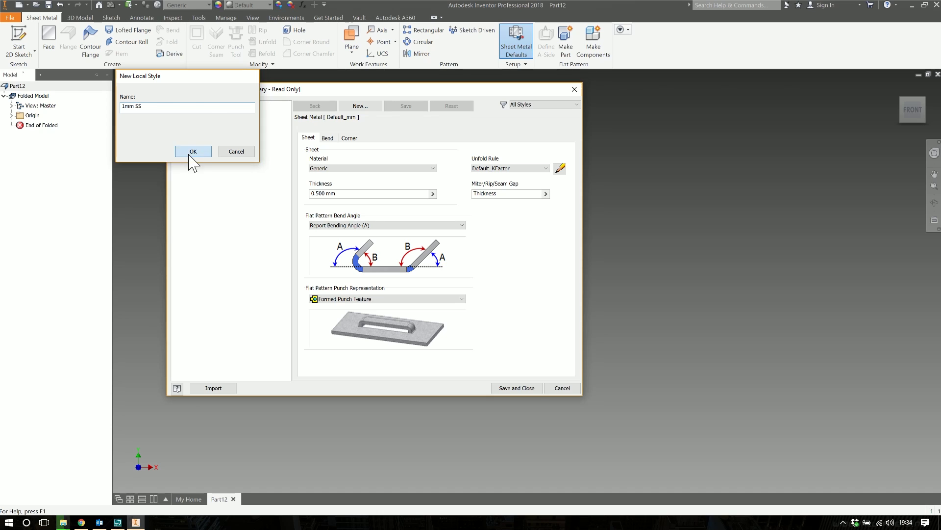
click(194, 151)
click(213, 121)
Step: Copy 1mm SS into a second rule named '2mm SS'
right_click(204, 122)
click(224, 140)
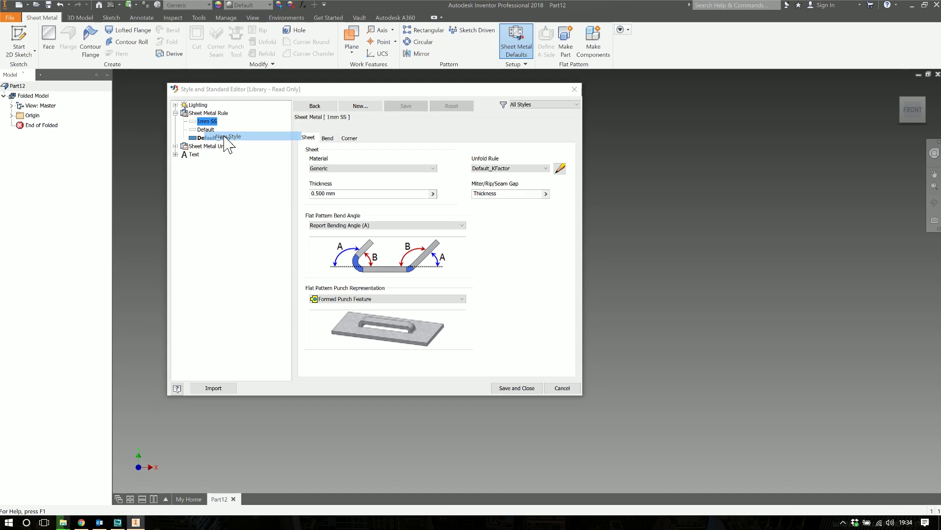
key(shift+Left)
key(shift+Left)
key(shift+Left)
key(shift+Left)
key(shift+Left)
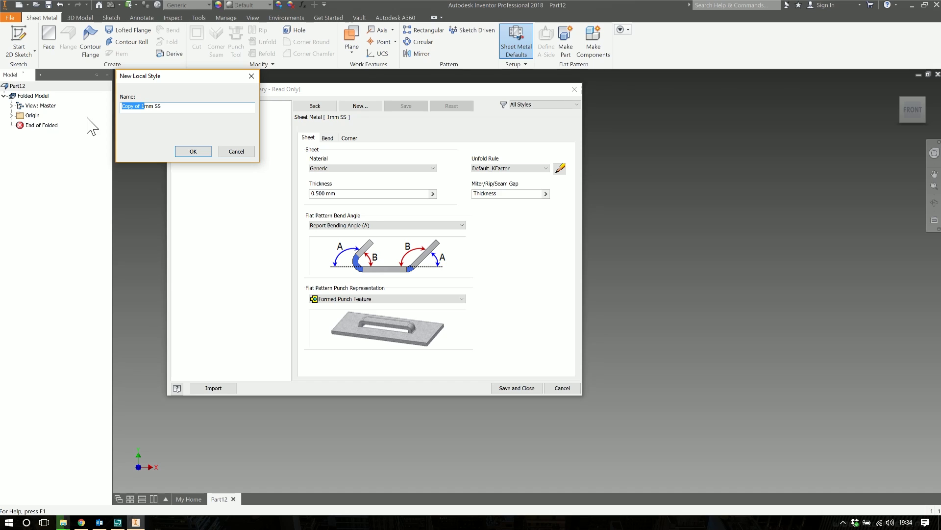
text(2)
click(193, 151)
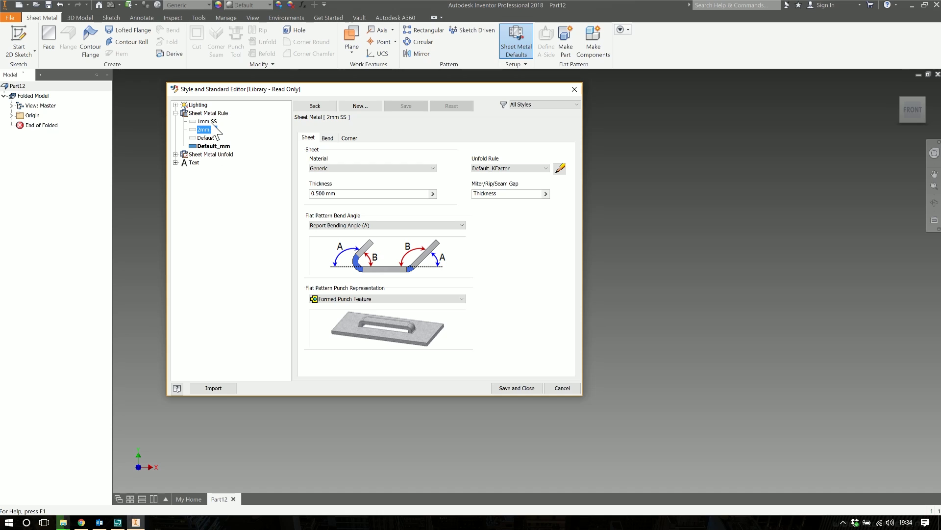
Step: Give the 1mm SS rule 1 mm thickness and Stainless Steel material, and save it
click(207, 122)
key(Tab)
text(1 mm)
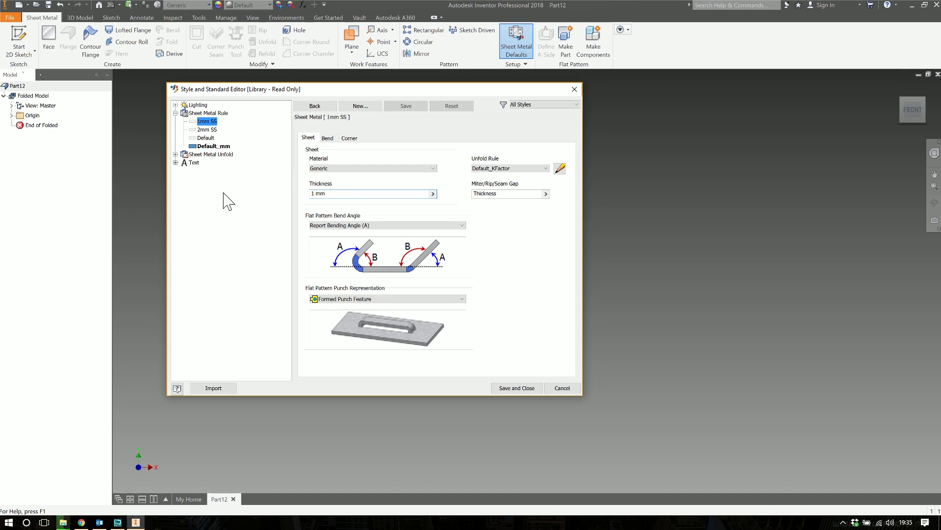
click(354, 168)
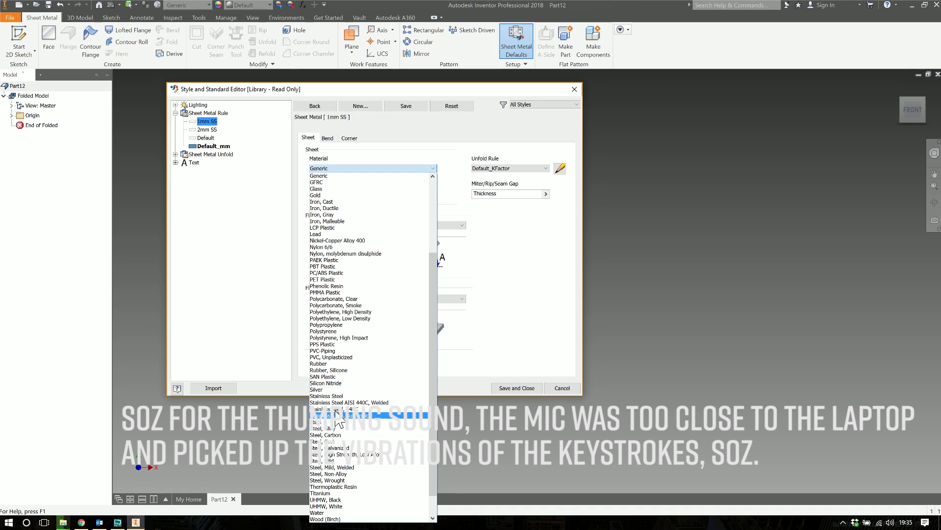
click(327, 396)
click(408, 106)
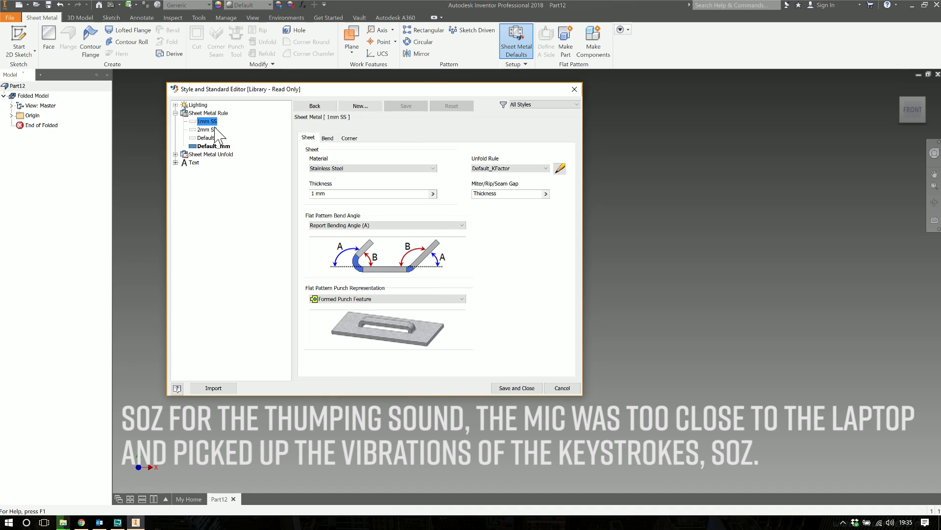
Step: Give the 2mm SS rule 2 mm thickness and Stainless Steel material, and save it
click(214, 130)
double_click(318, 193)
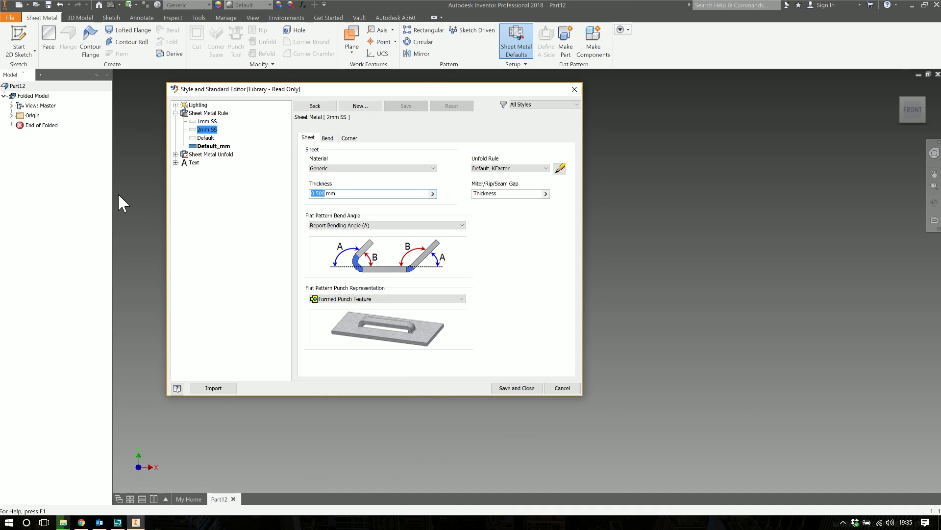
text(2)
click(360, 168)
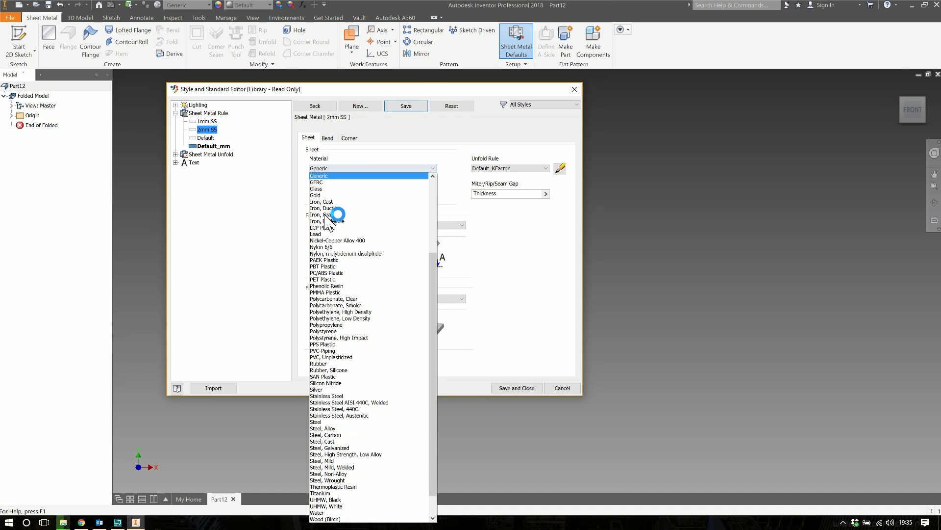
click(326, 396)
click(406, 106)
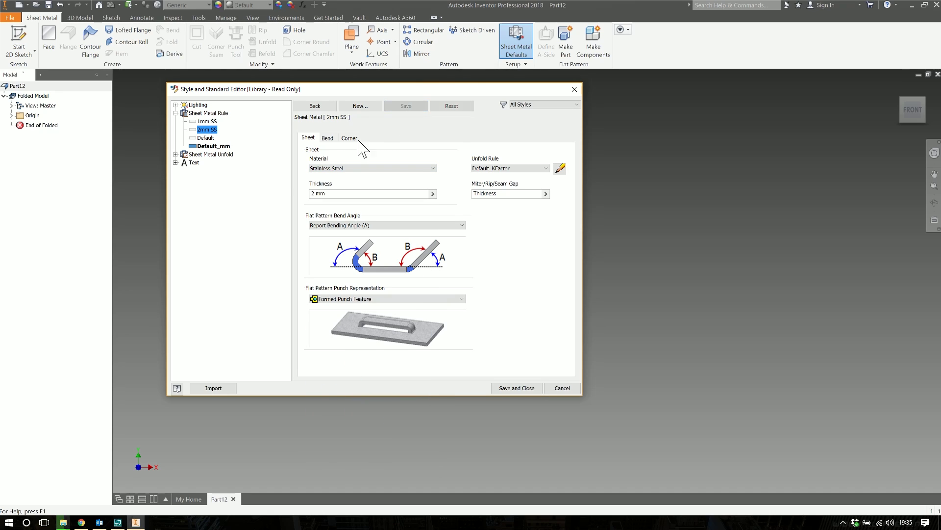
Step: Make 1mm SS the active rule, then save and close the Style Editor
click(208, 122)
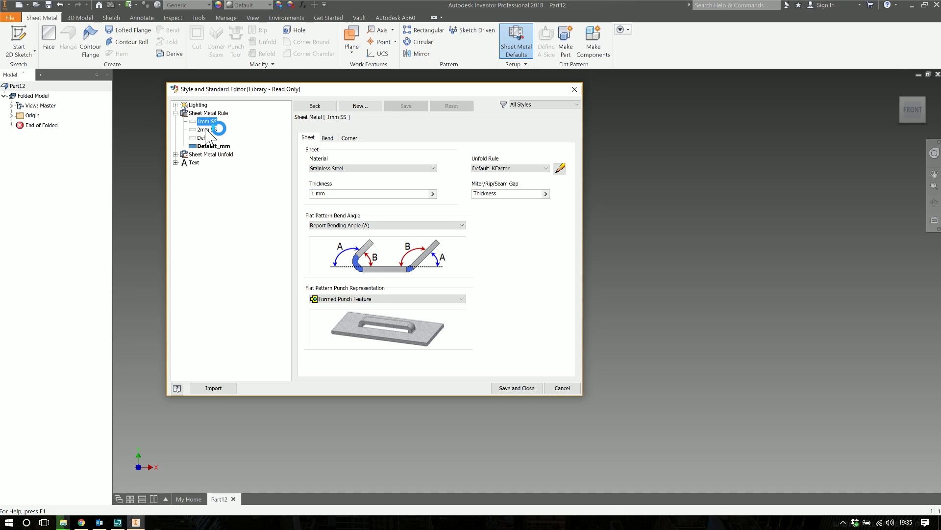
right_click(201, 122)
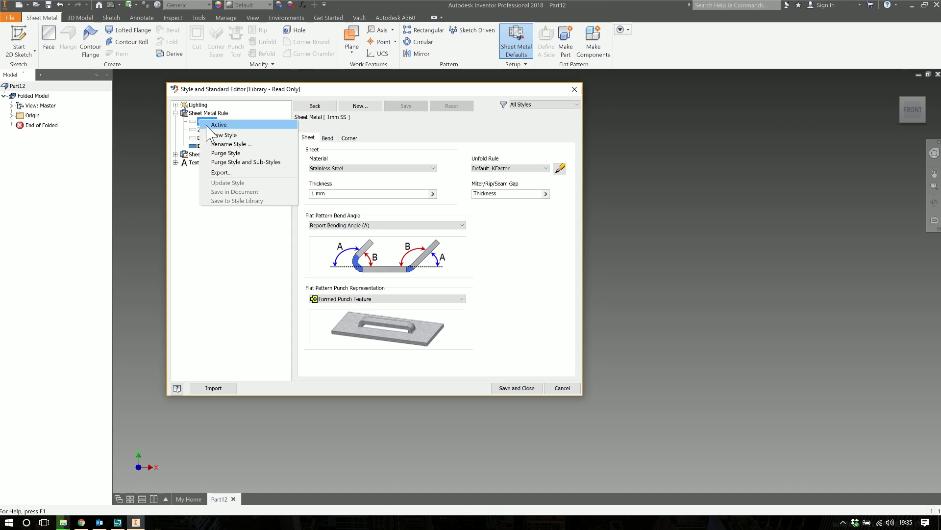
click(207, 126)
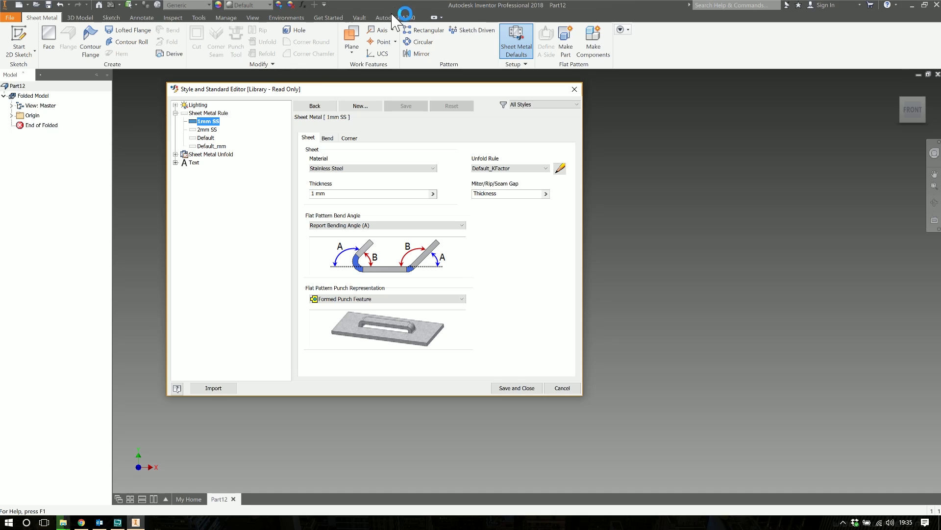
click(513, 387)
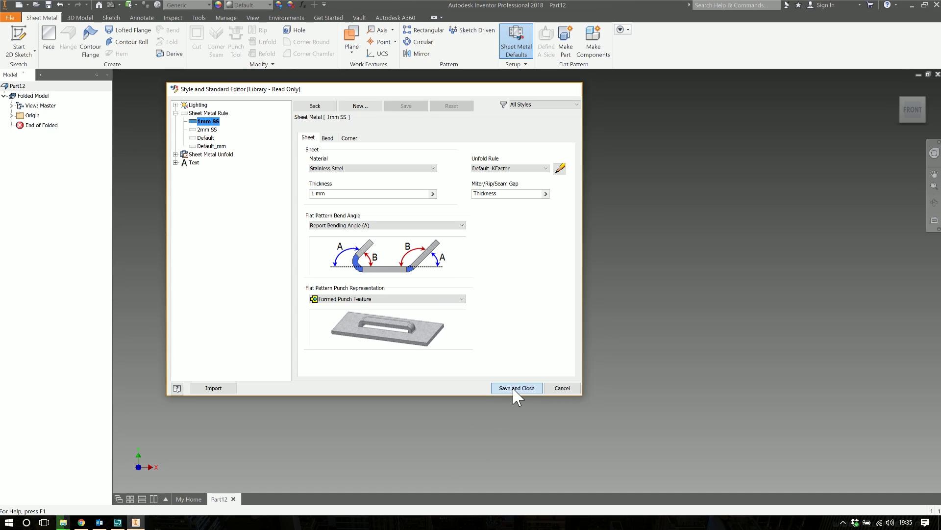
Step: Close Sheet Metal Defaults and start a 2D sketch on the front origin plane
click(441, 261)
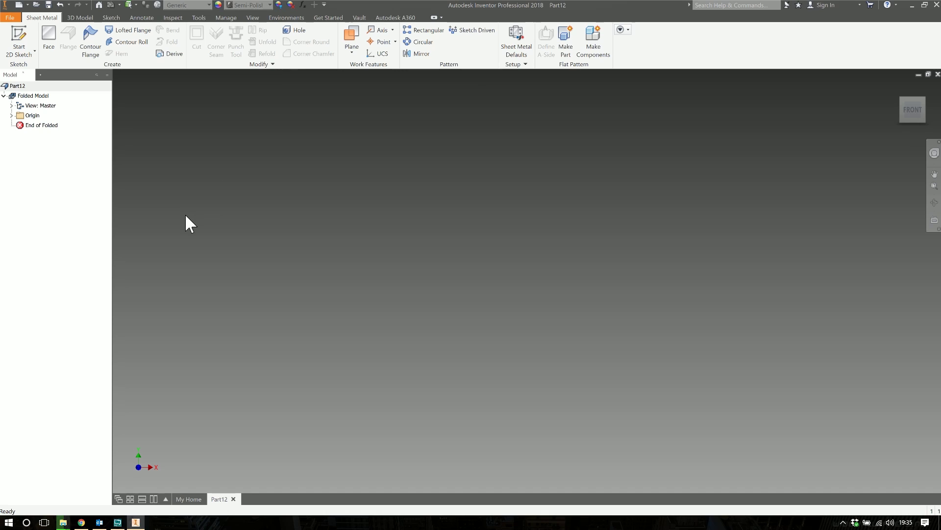
click(19, 42)
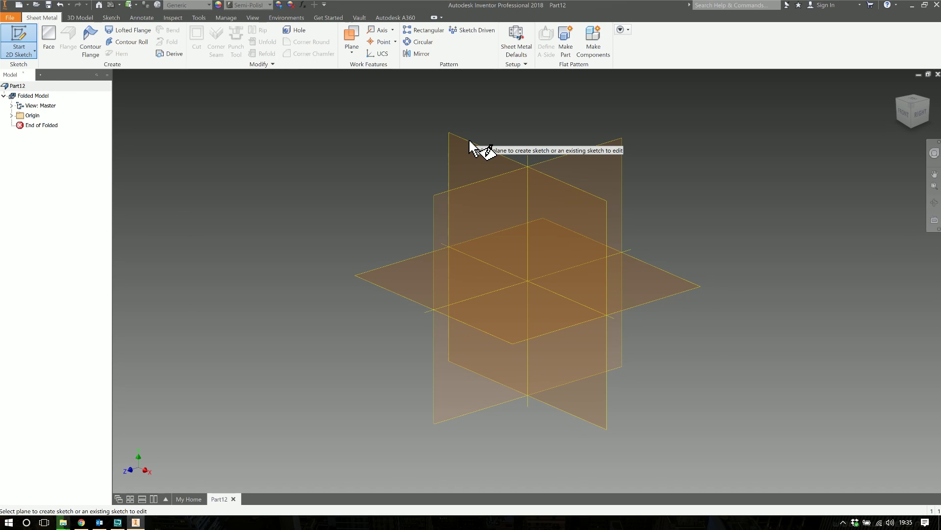
click(471, 147)
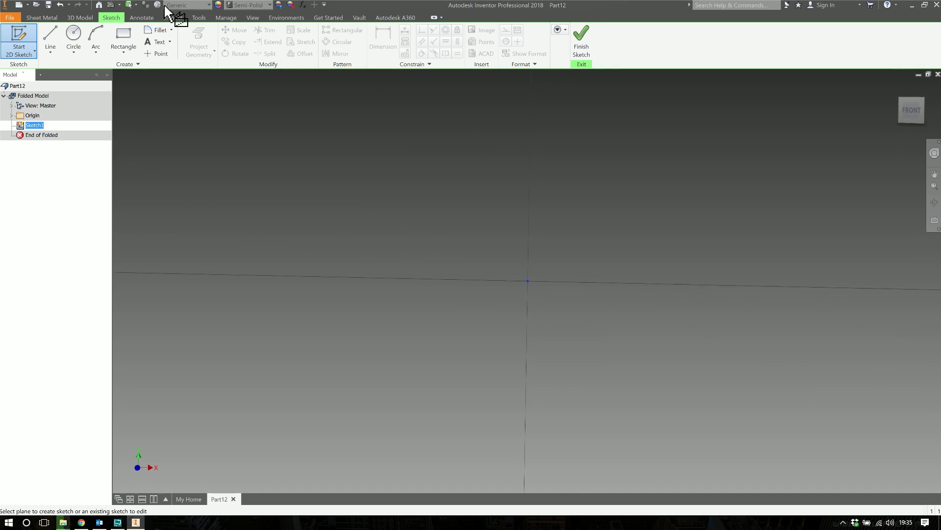
Step: Draw a 20 mm line followed by a perpendicular 10 mm line
click(50, 39)
click(324, 142)
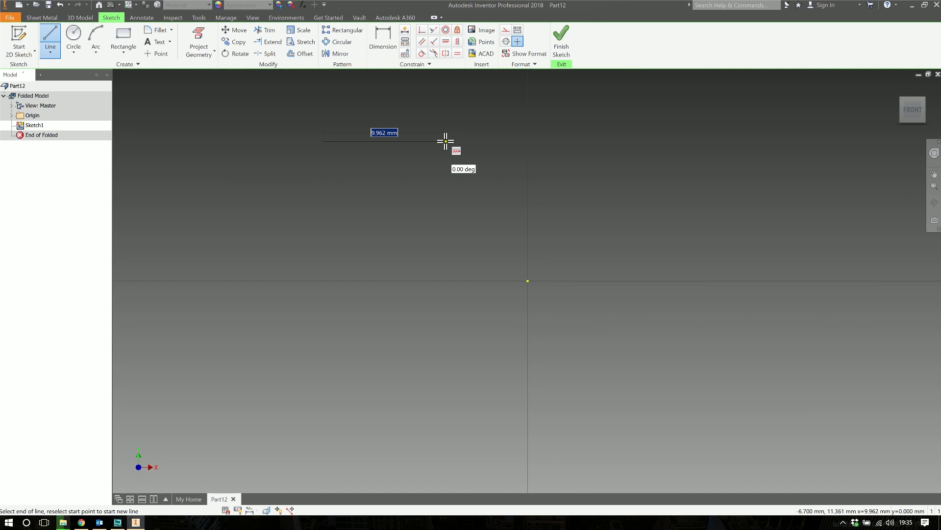
key(BackSpace)
text(20)
key(Return)
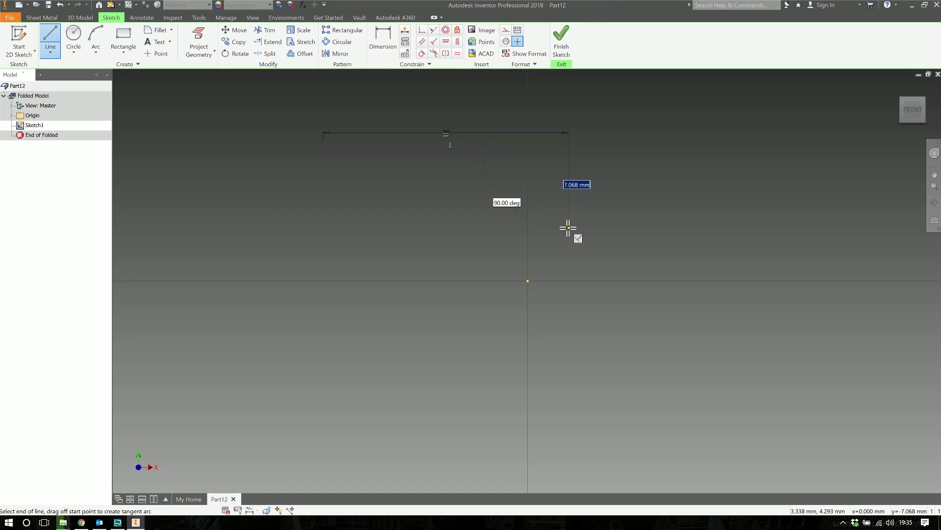
key(BackSpace)
text(10)
key(Return)
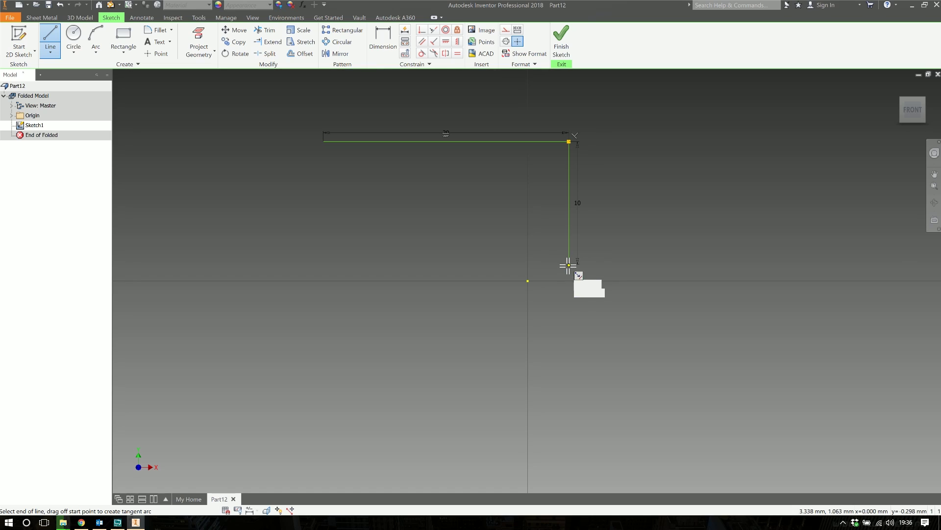
Step: Add a tangent arc curving back from the line end and finish the sketch
drag(568, 265, 490, 265)
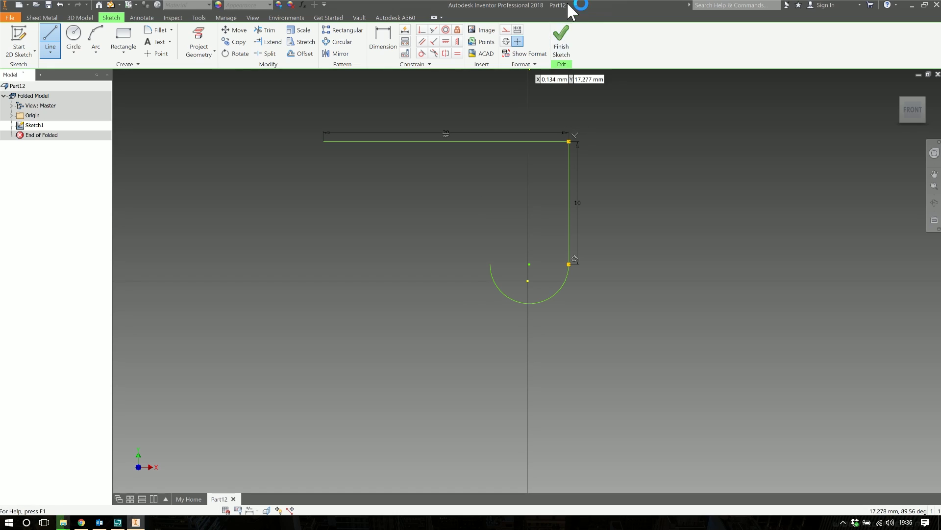
click(562, 50)
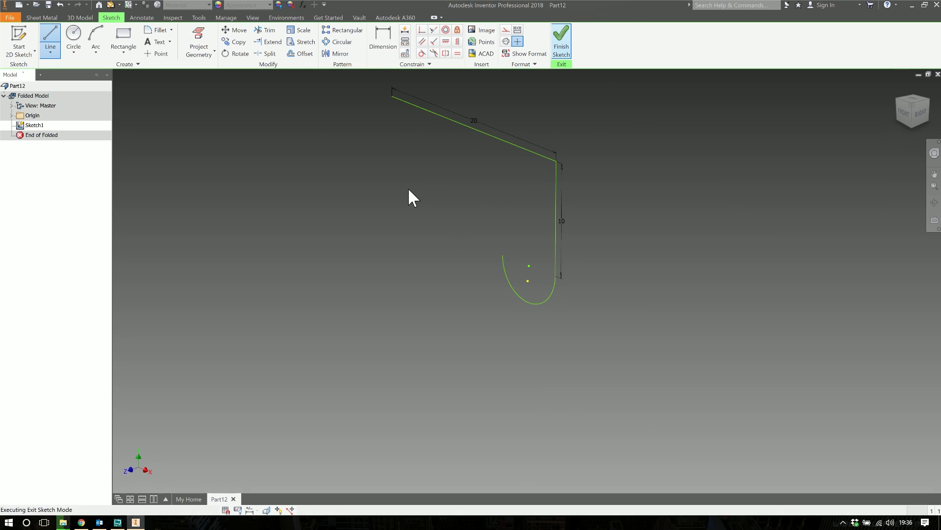
middle_drag(410, 192, 381, 260)
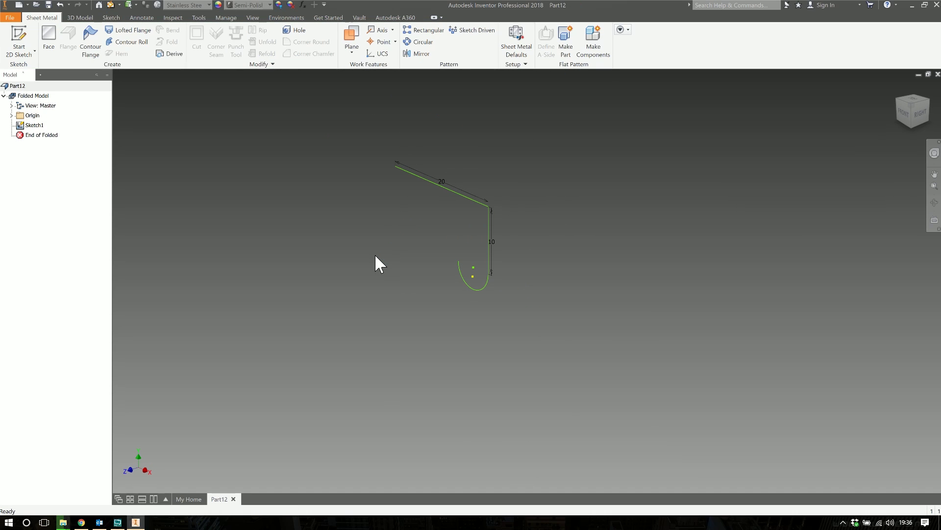
Step: Create a 50 mm symmetric-width contour flange from the profile, keeping the default rule
click(90, 43)
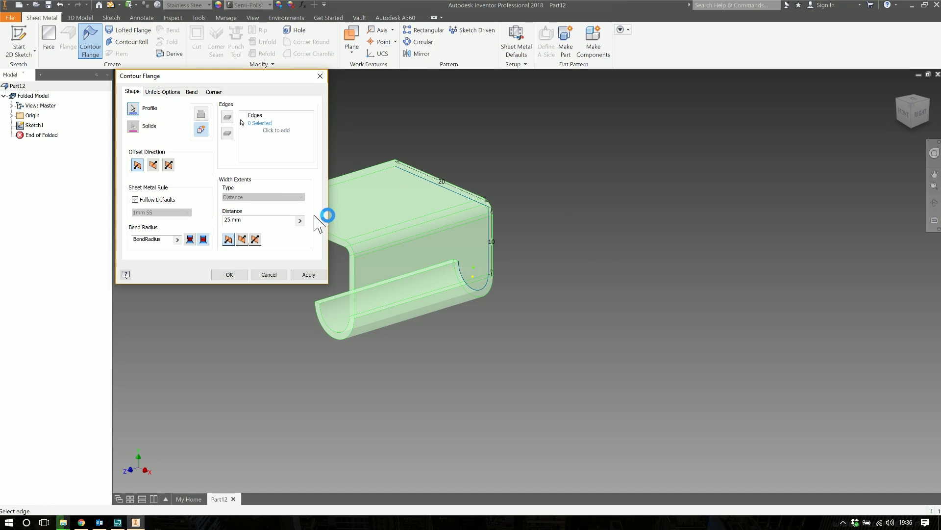
click(241, 239)
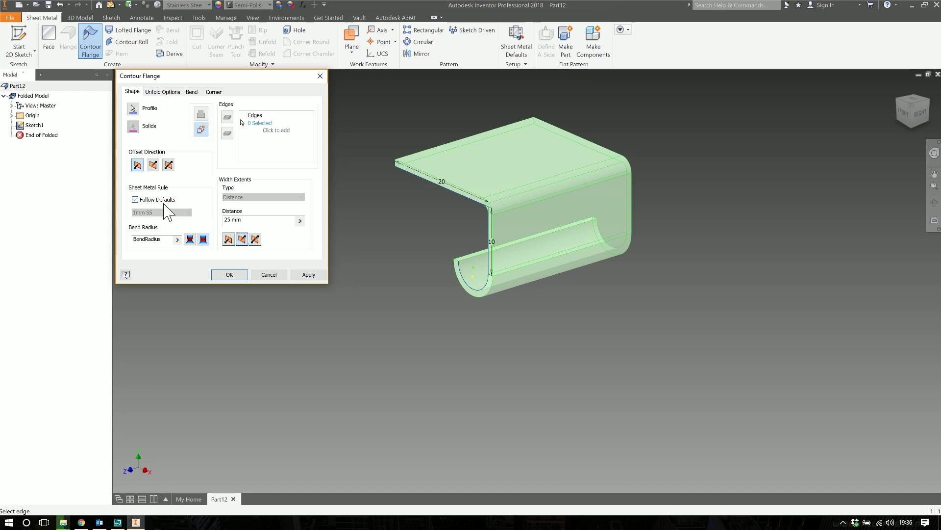
click(136, 199)
click(135, 200)
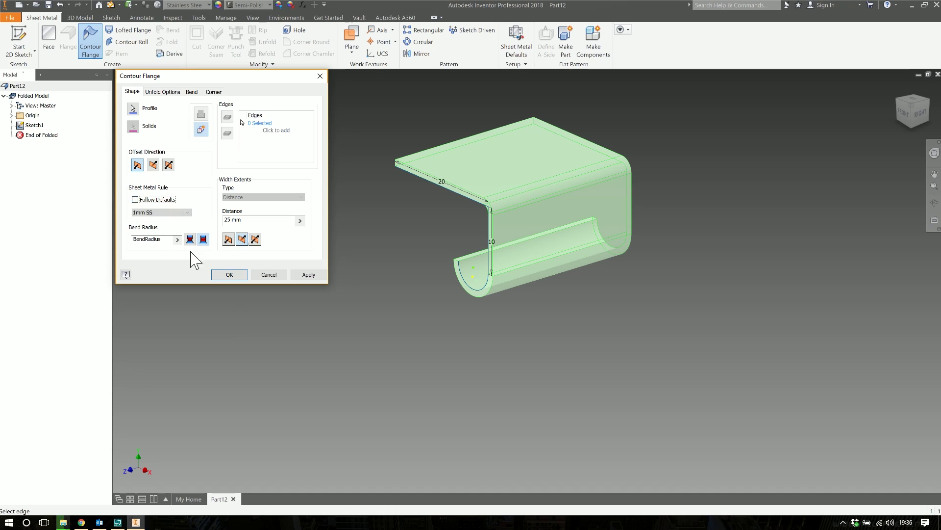
click(144, 212)
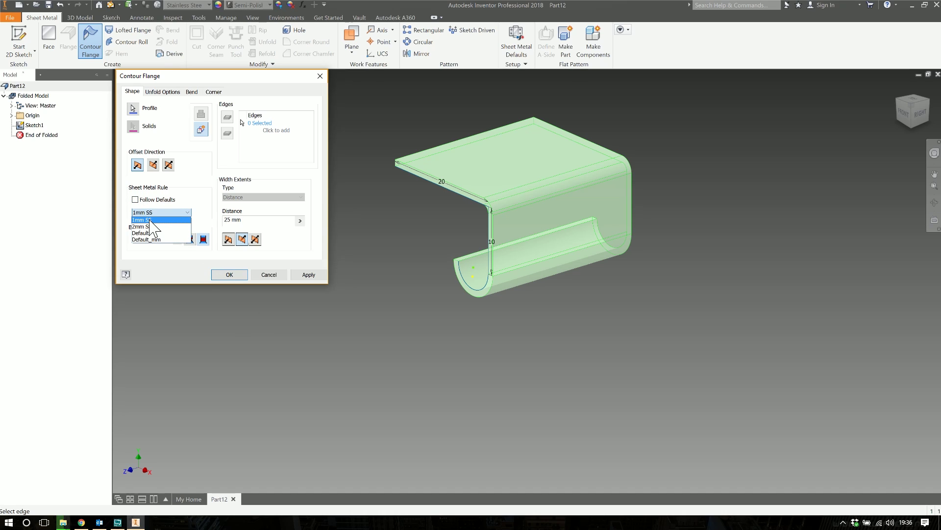
click(153, 227)
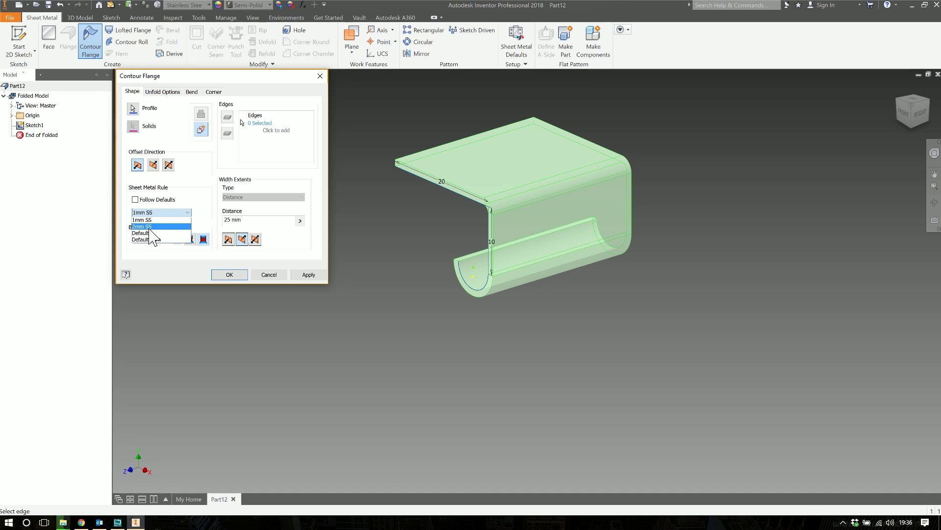
click(158, 200)
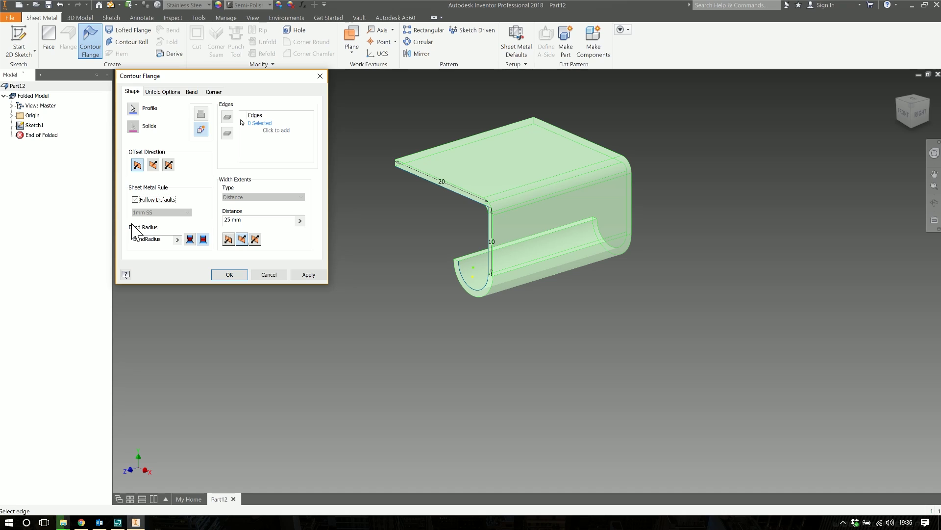
double_click(229, 219)
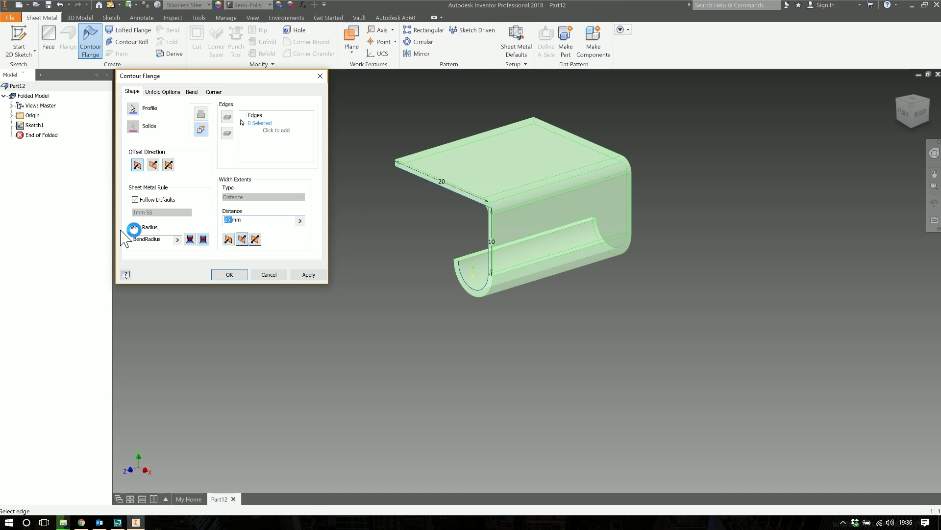
text(50)
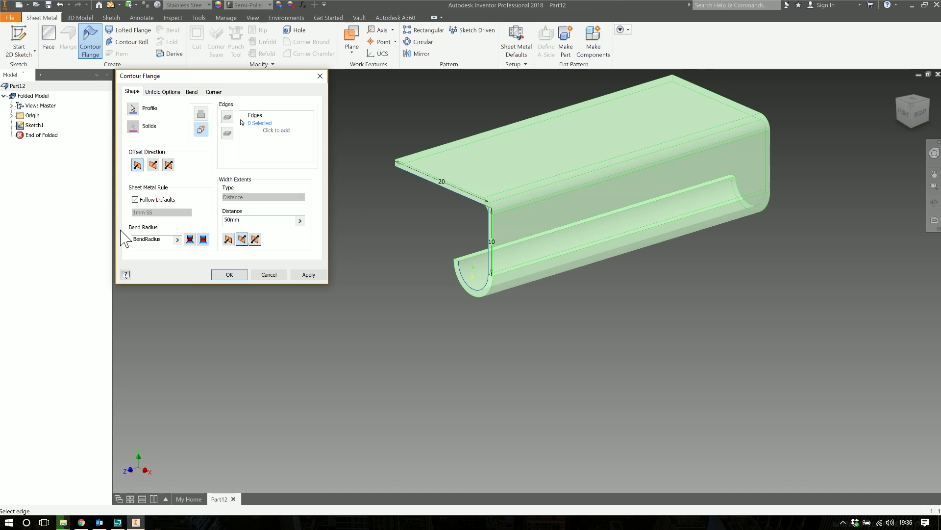
click(255, 239)
click(243, 275)
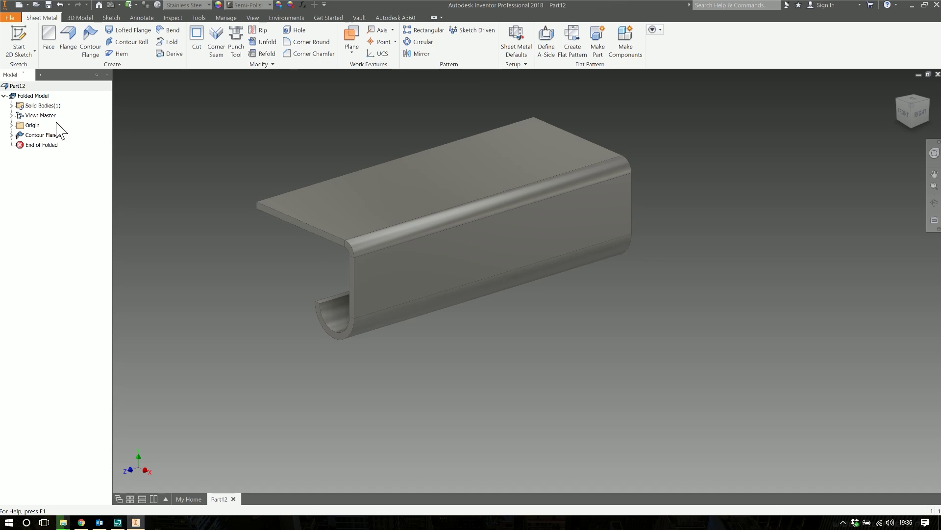
Step: Expand Solid Bodies and select Solid1, leaving its name unchanged
double_click(21, 104)
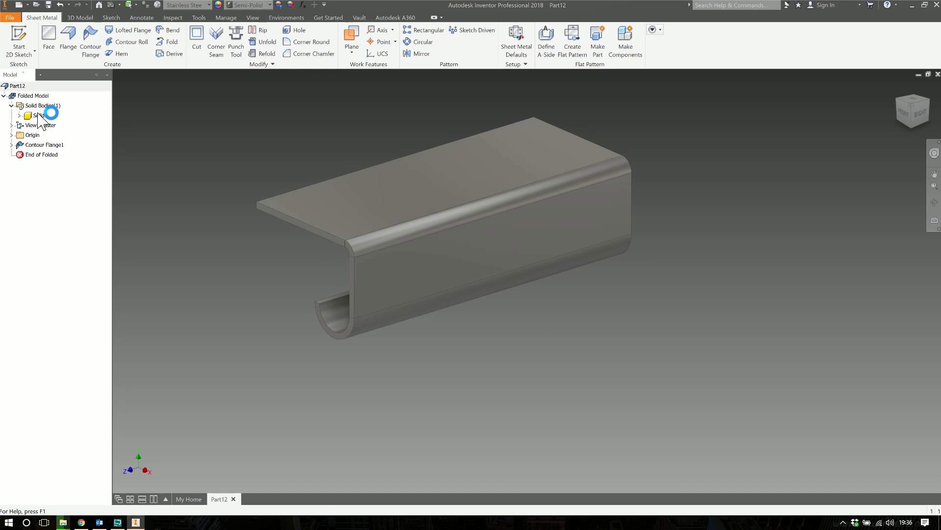
click(33, 115)
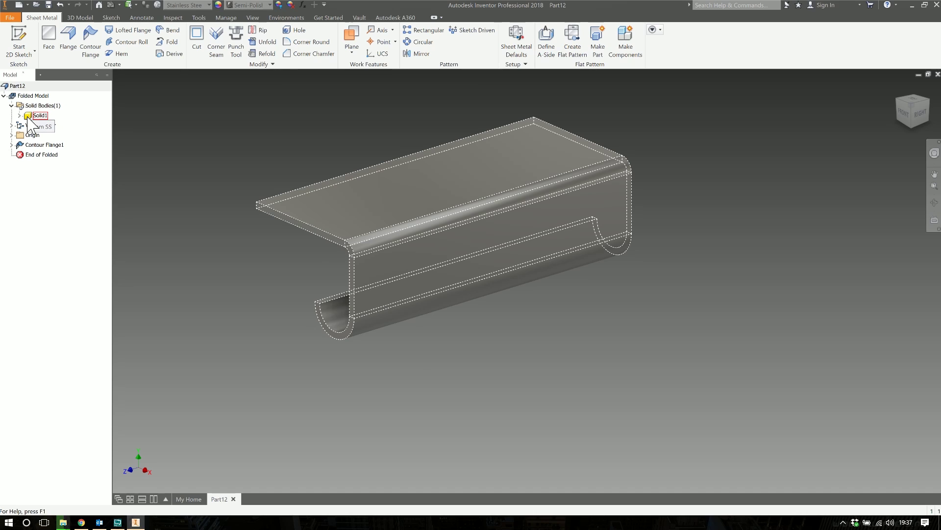
click(30, 116)
click(41, 115)
click(30, 117)
click(28, 114)
click(19, 42)
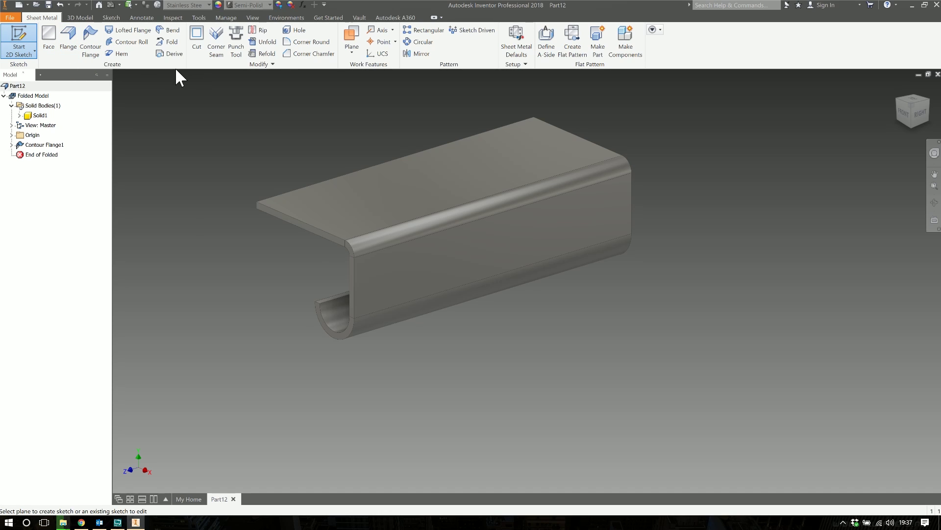
key(Escape)
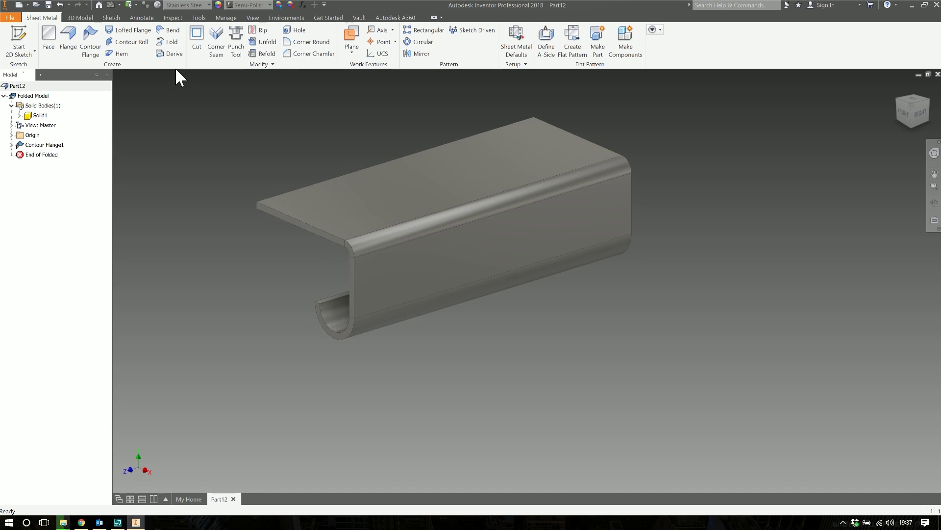
right_click(38, 118)
Step: Rename body Solid1 to 'Main body bit'
click(40, 157)
click(40, 116)
text(Main body bit)
key(Return)
Step: Sketch a two-point rectangle inside the part's top face and finish the sketch
click(19, 44)
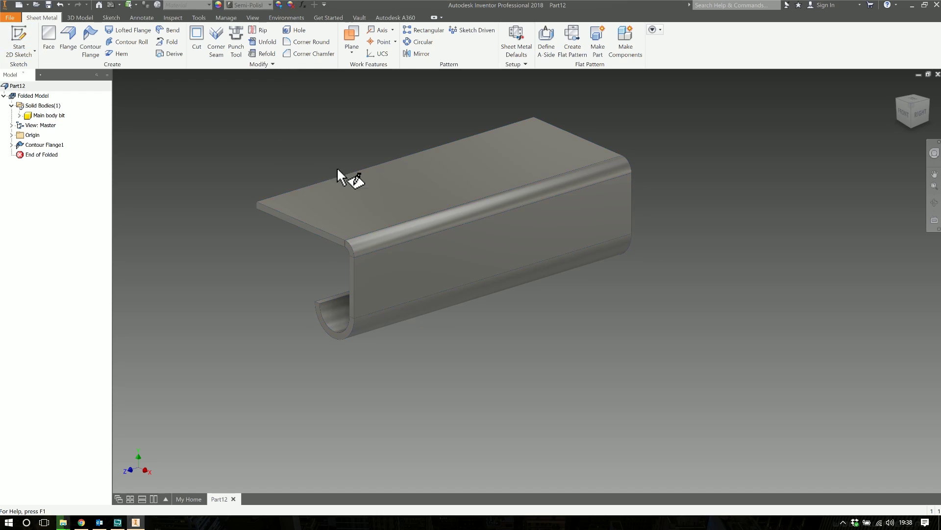
click(413, 195)
click(127, 36)
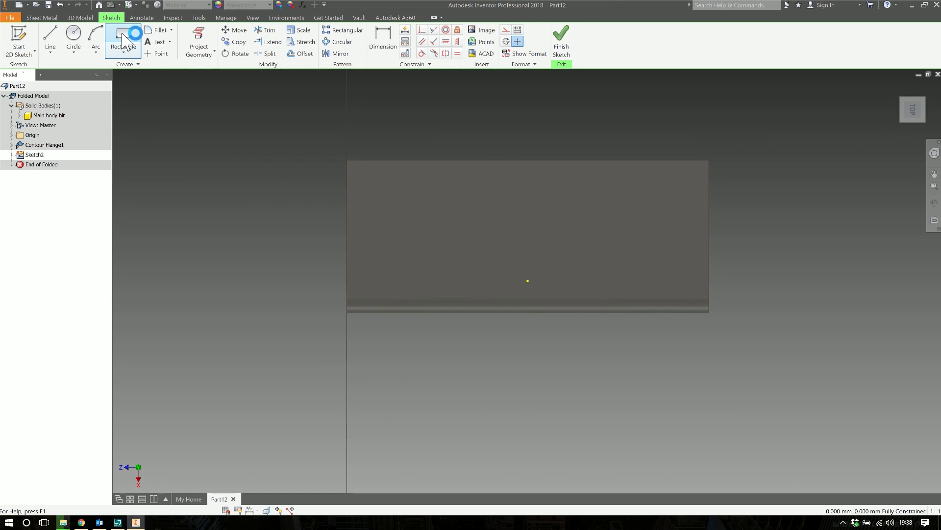
click(358, 170)
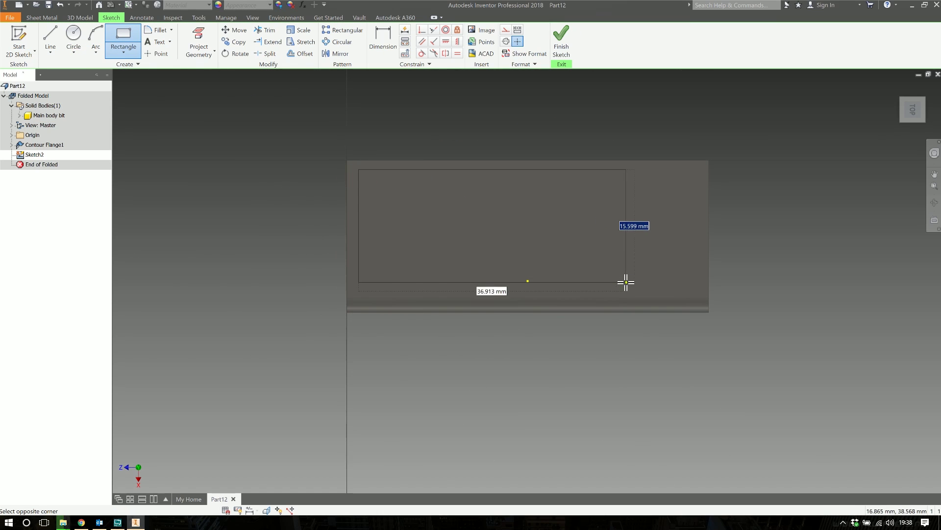
click(697, 294)
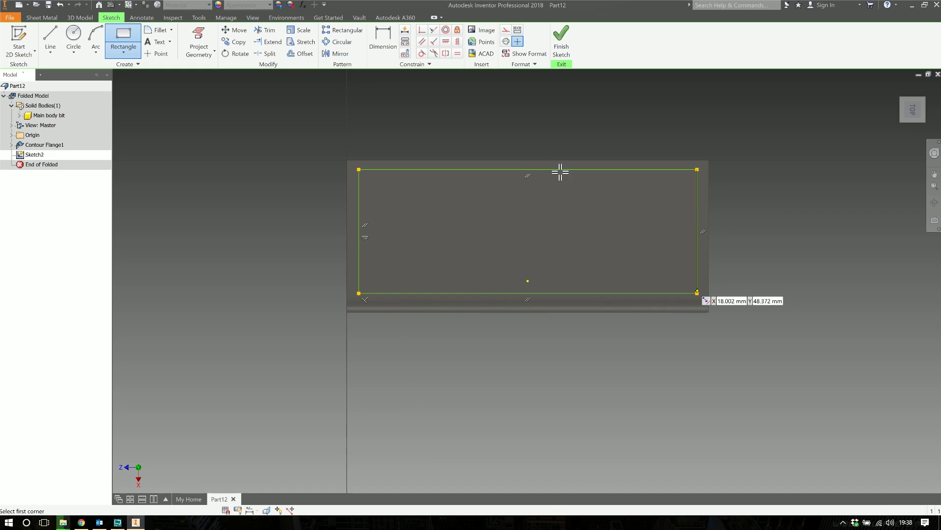
click(562, 42)
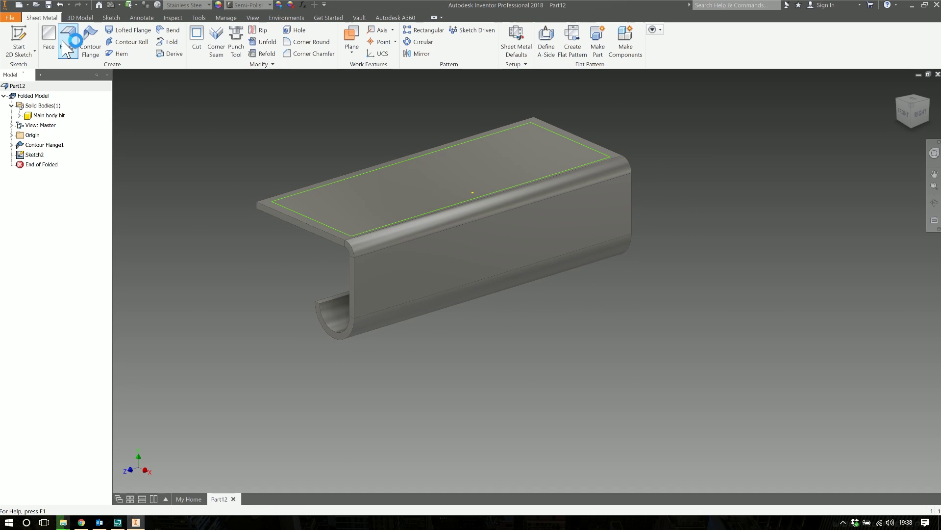
click(49, 42)
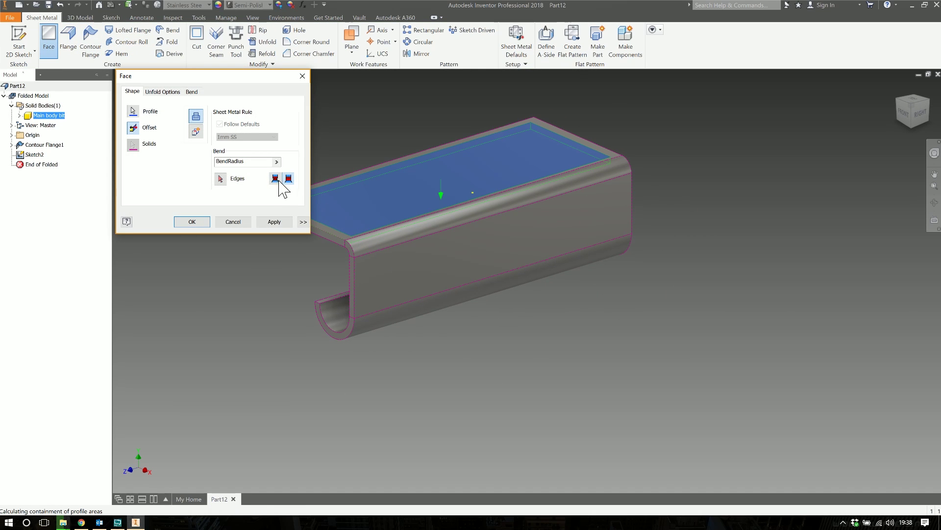
Step: Build the face upward as a new solid body using the 2mm SS rule
click(134, 128)
click(195, 131)
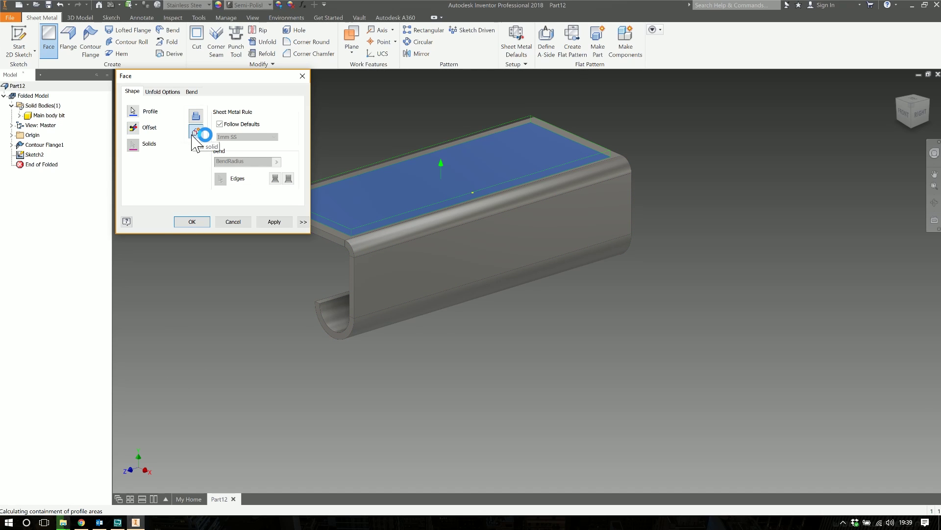
click(221, 124)
click(237, 138)
click(240, 147)
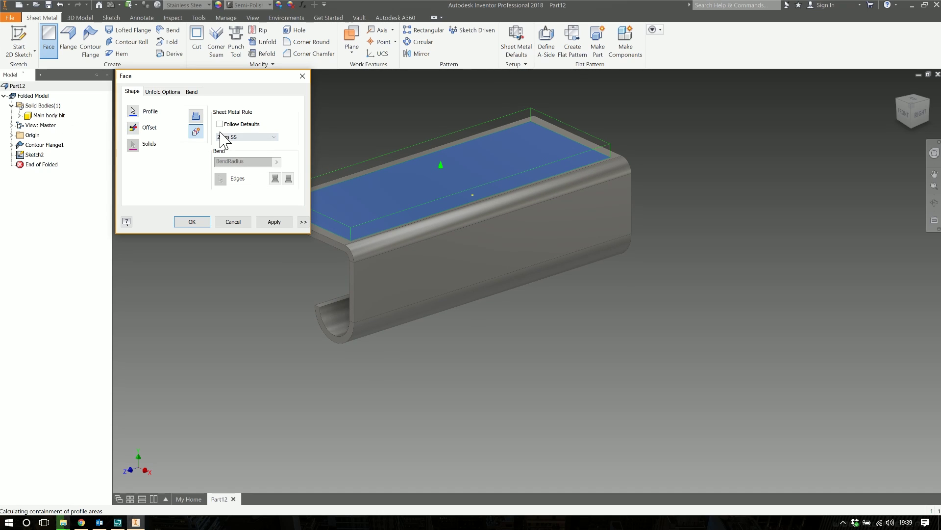
click(199, 222)
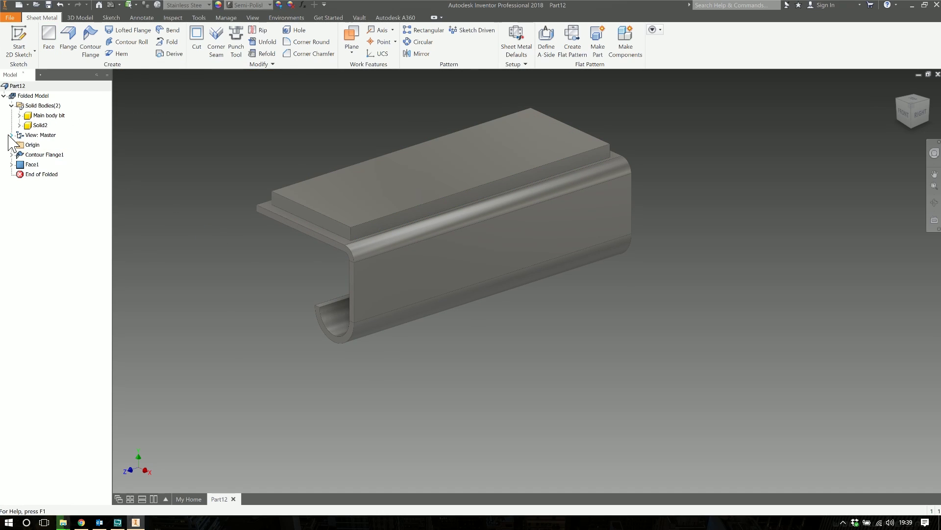
Step: Rename the Solid2 body to 'Top bit'
click(49, 116)
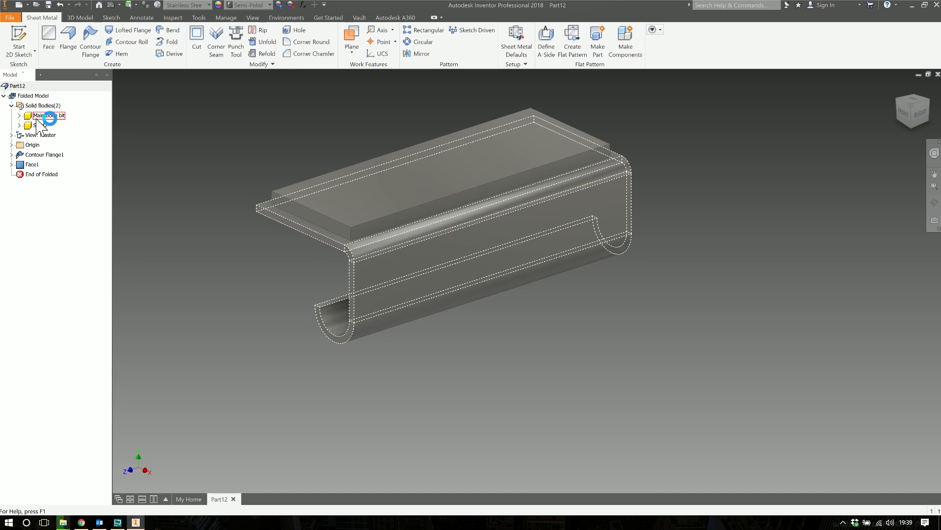
click(41, 126)
click(40, 126)
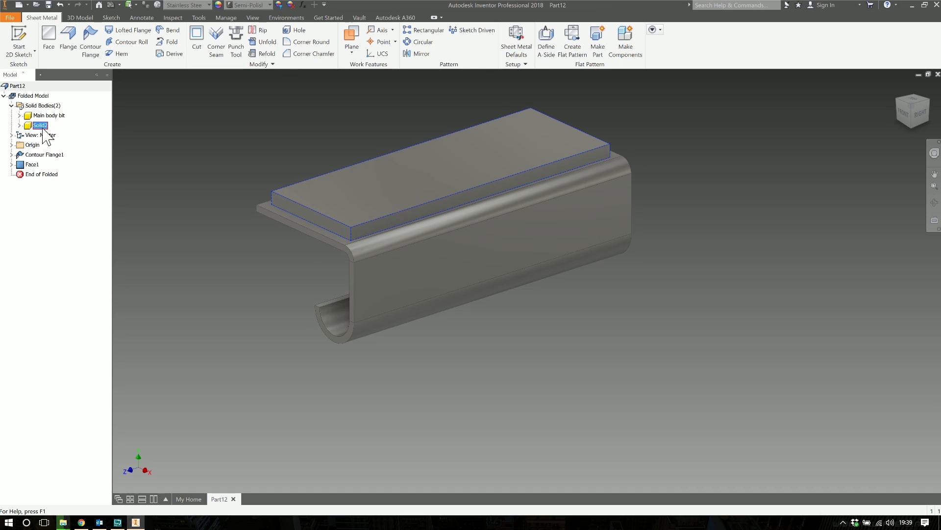
text(Top bit)
key(Return)
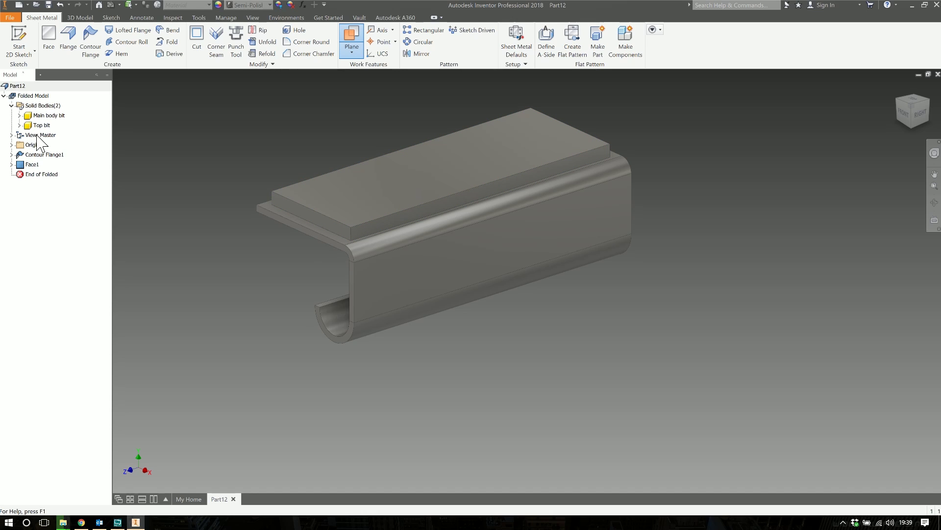
Step: Hide the Top bit body and then show it again
click(41, 125)
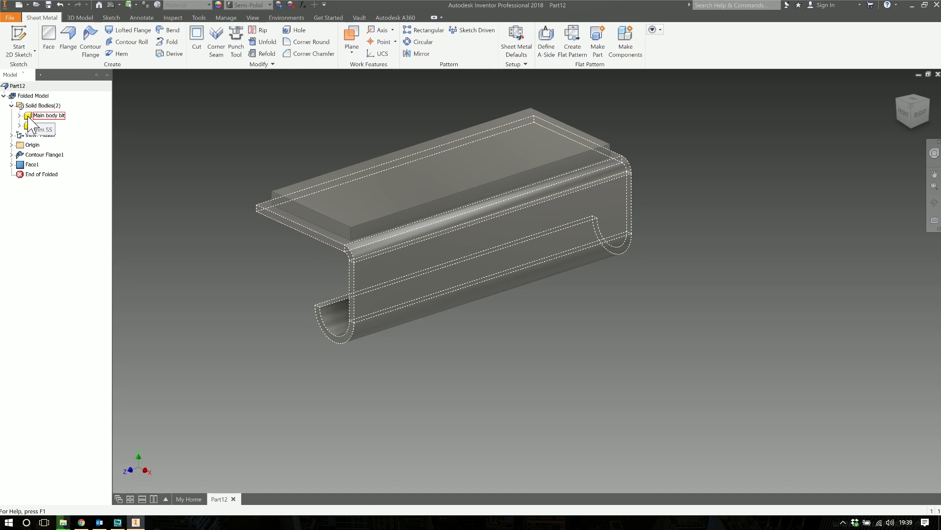
click(39, 117)
click(39, 125)
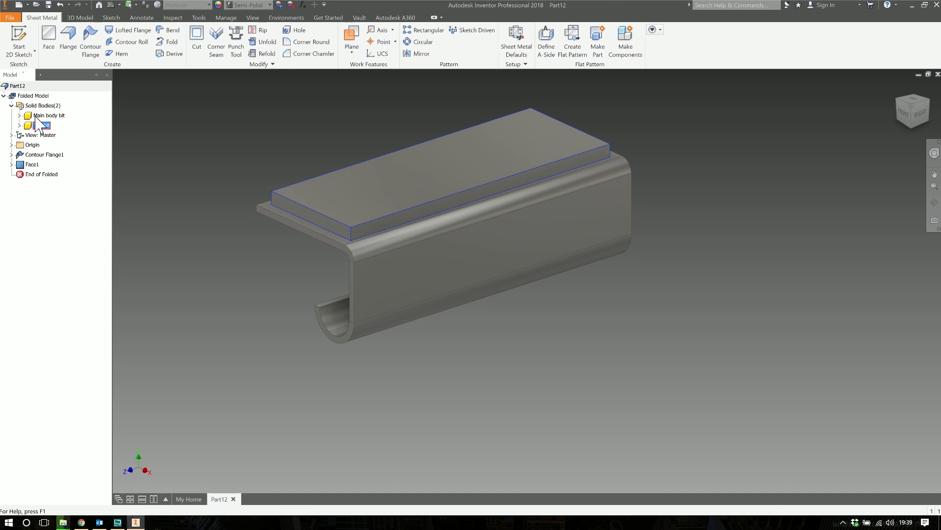
right_click(40, 126)
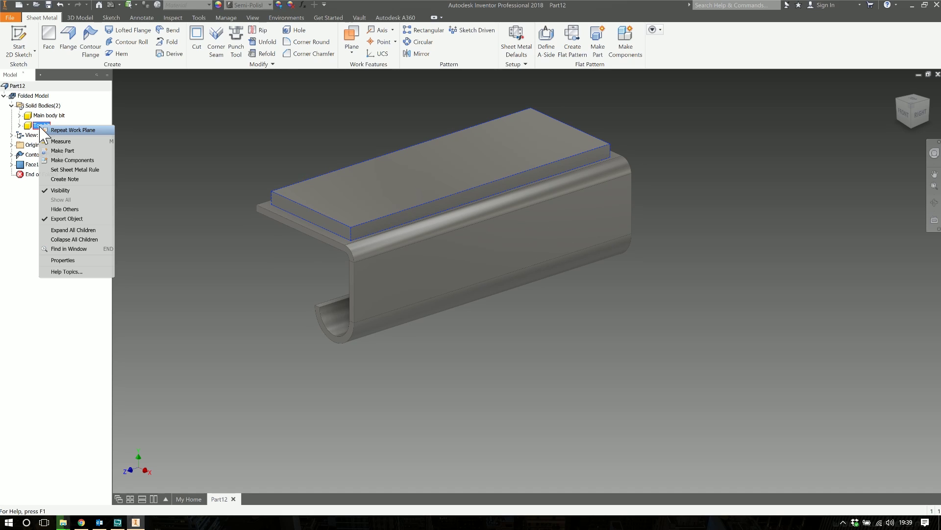
click(60, 190)
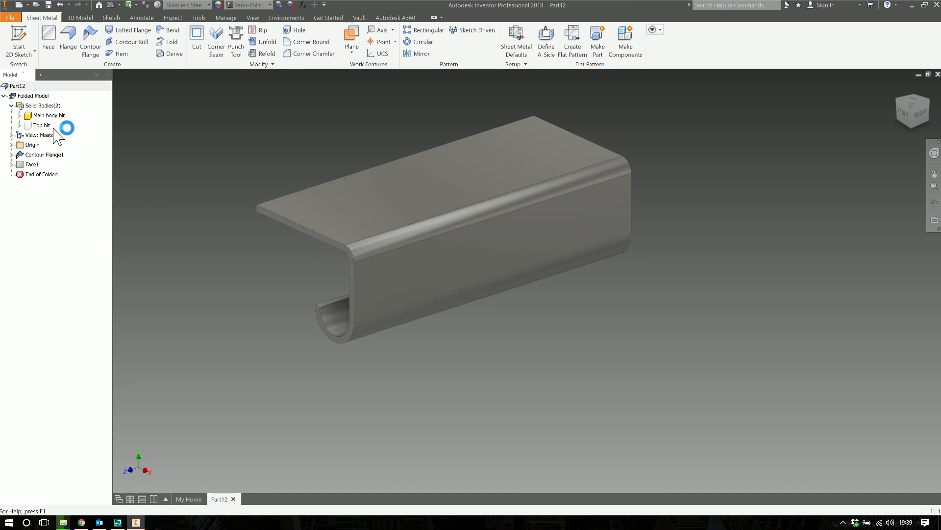
right_click(34, 126)
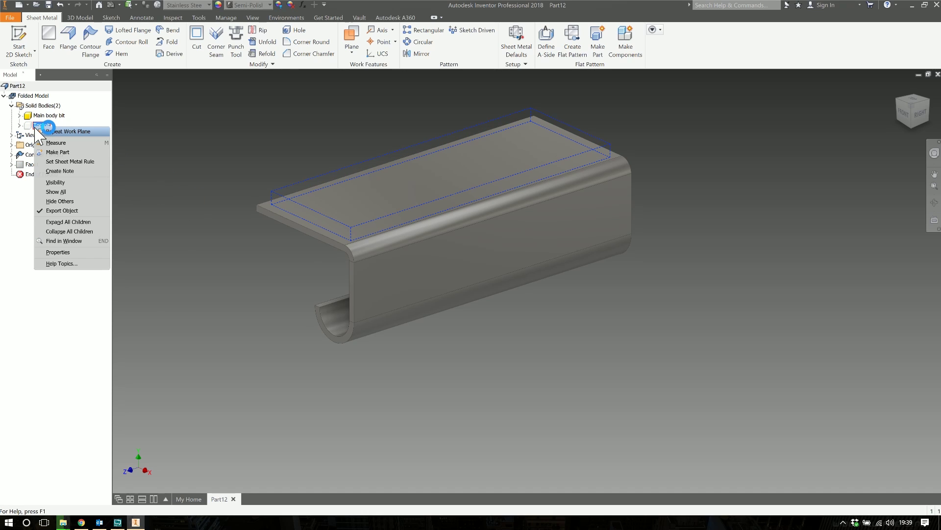
click(63, 182)
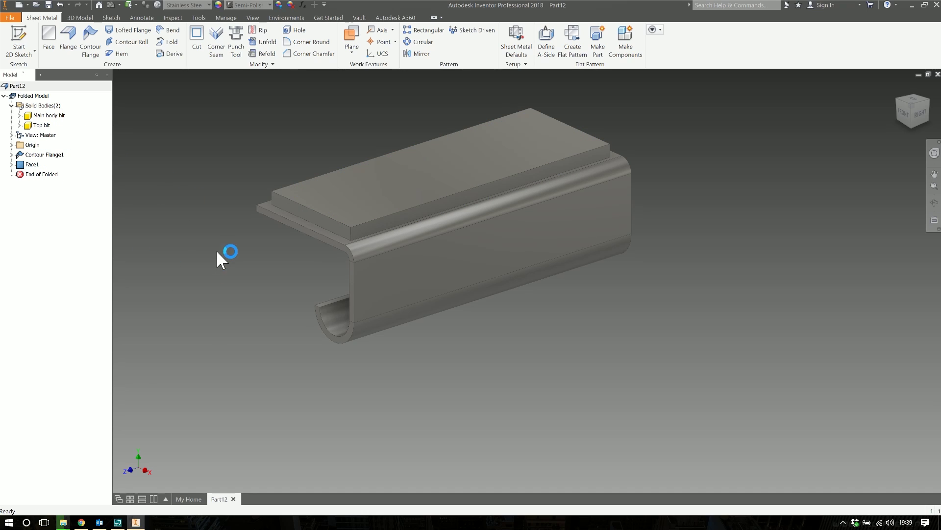
Step: Save the part as 'SM Multi Body.ipt' in Documents
click(48, 5)
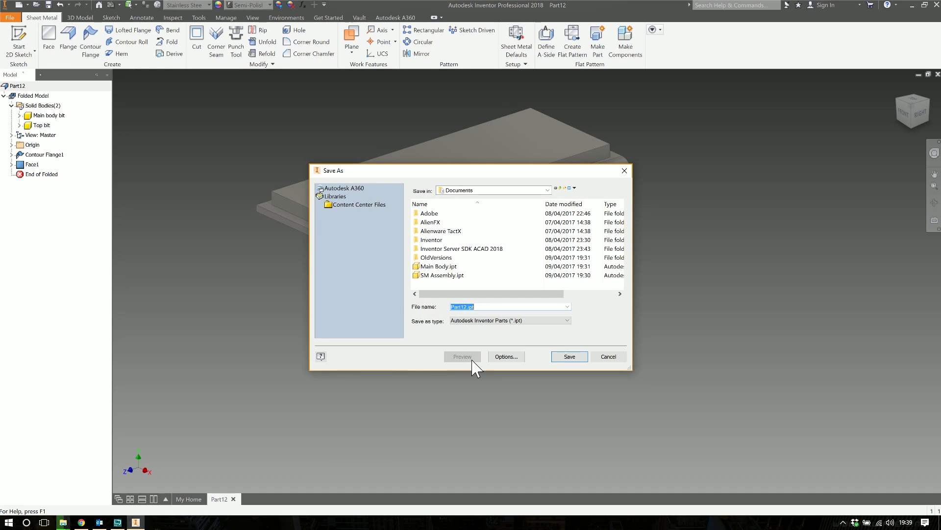
text(i Body)
key(Return)
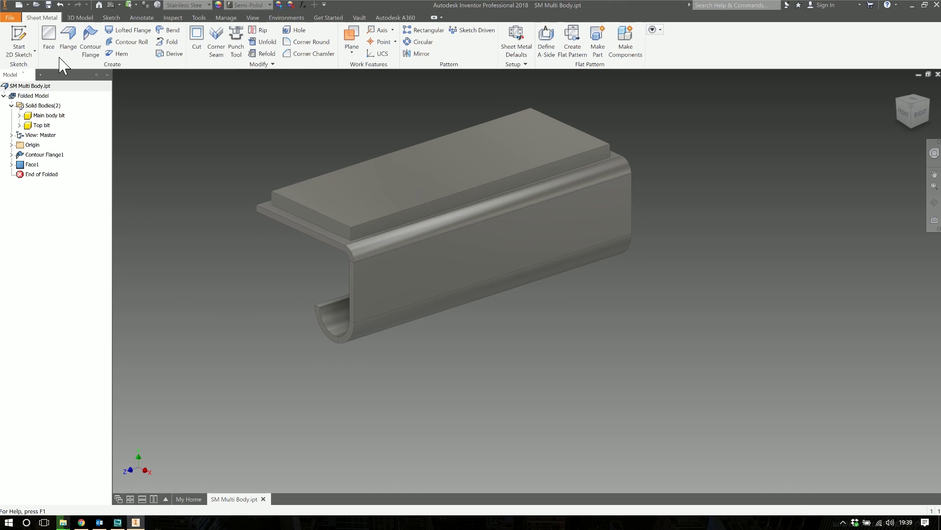
click(166, 31)
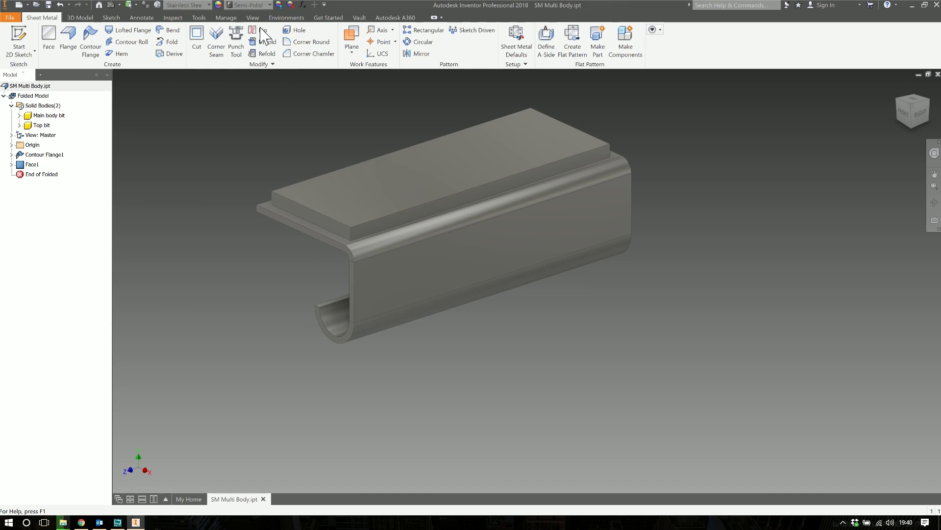
Step: In Make Components, select Main body bit and Top bit, keeping target assembly SM Multi Body.iam
click(226, 17)
click(439, 44)
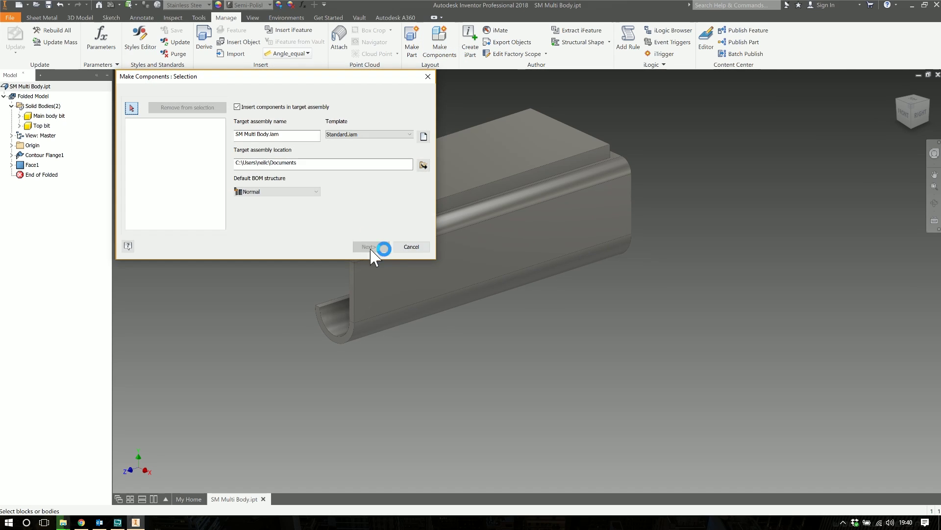
click(49, 116)
click(40, 125)
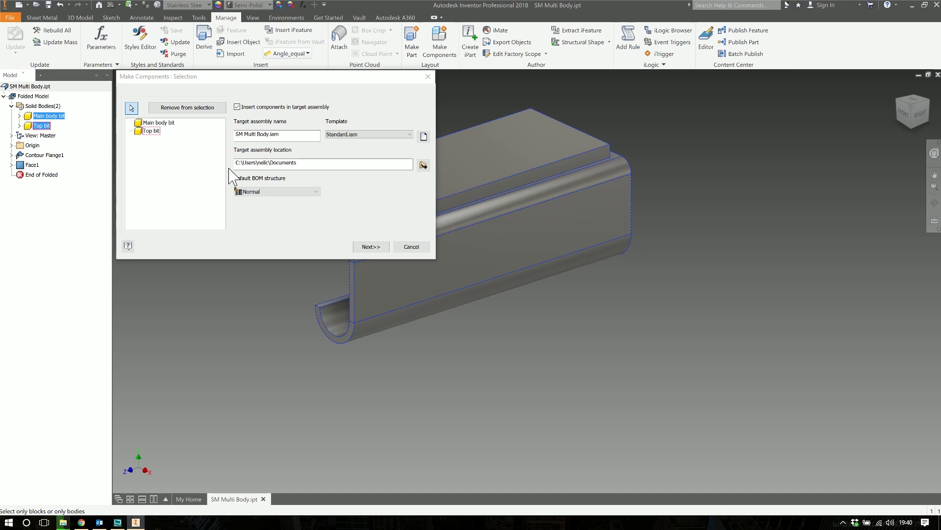
click(279, 134)
key(ctrl+a)
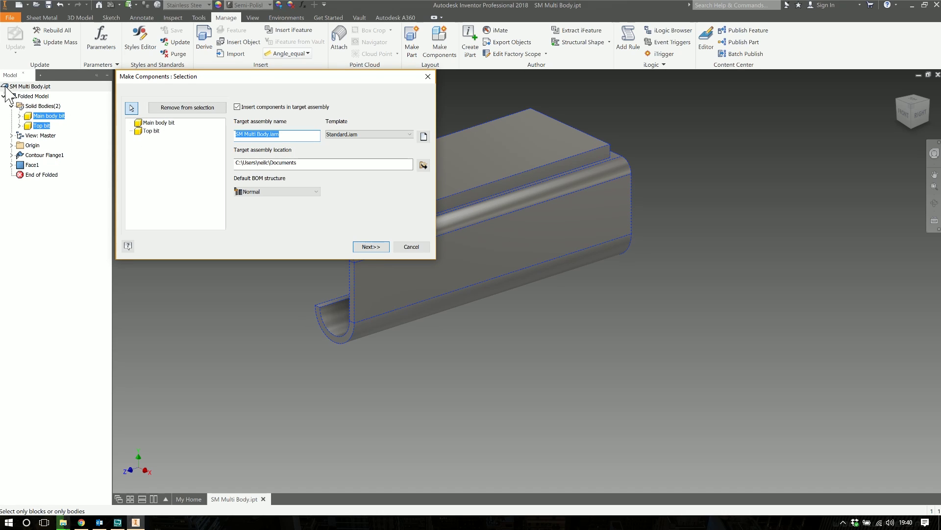
click(26, 86)
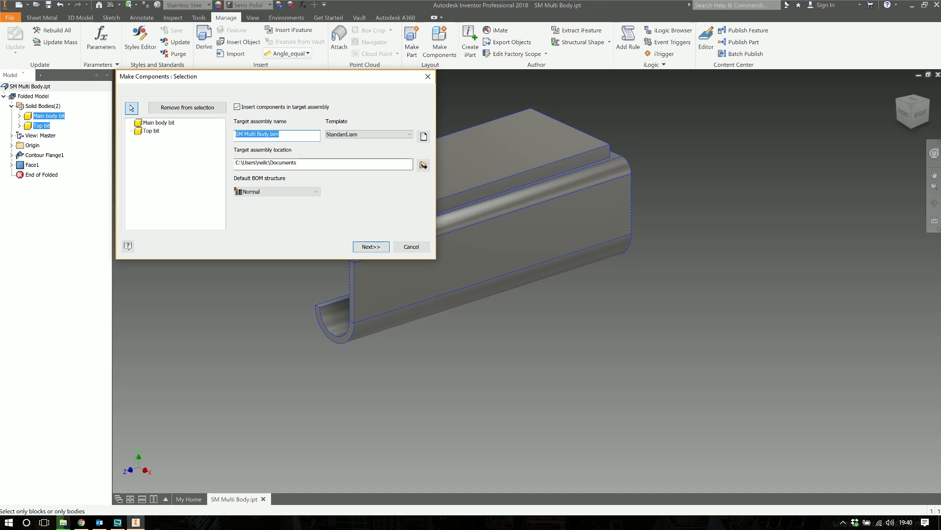
key(End)
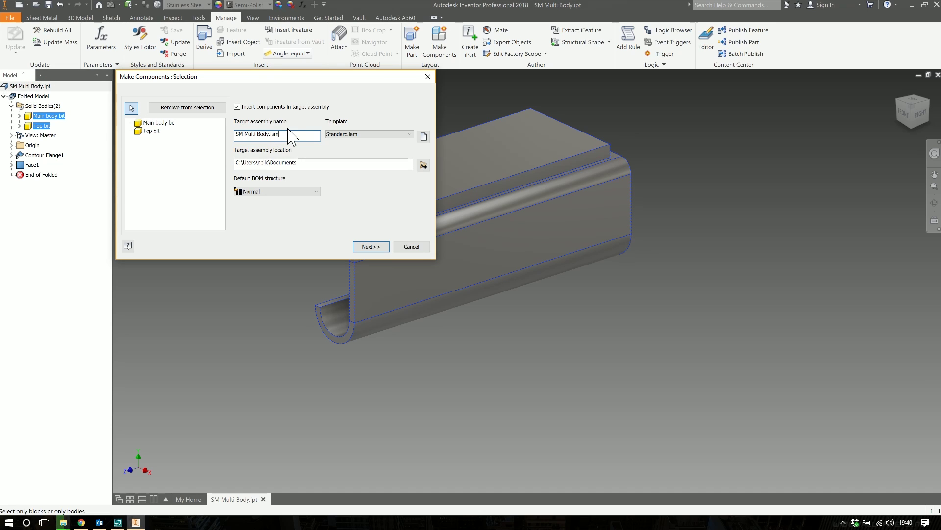
click(156, 130)
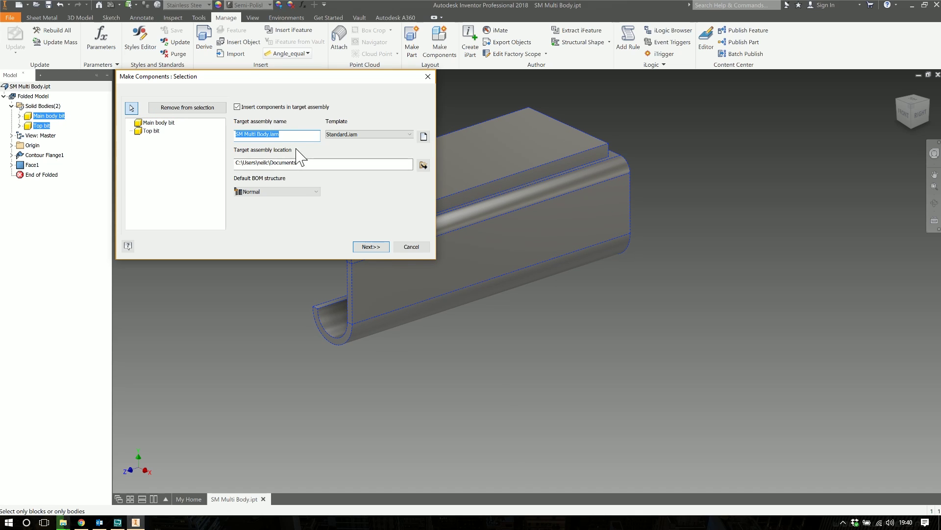
key(Tab)
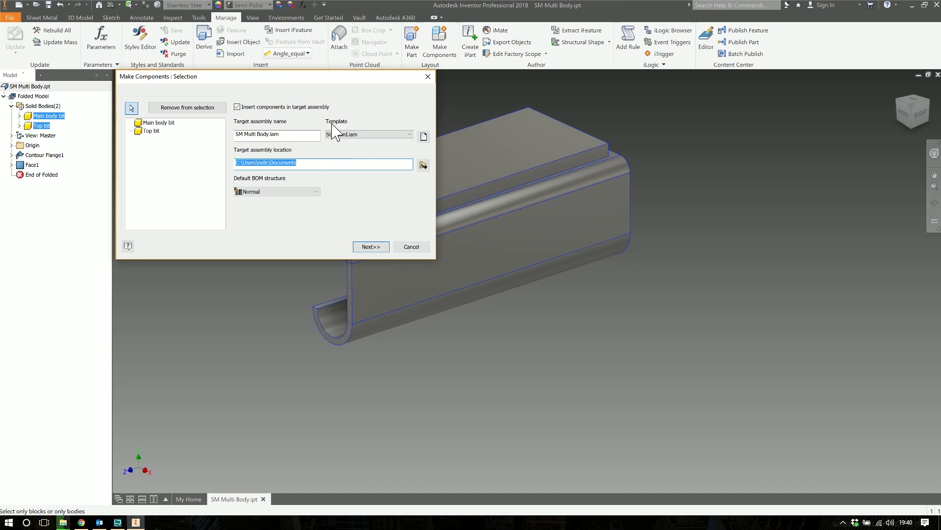
Step: Review the per-body component settings and create the two parts in the new assembly
click(369, 249)
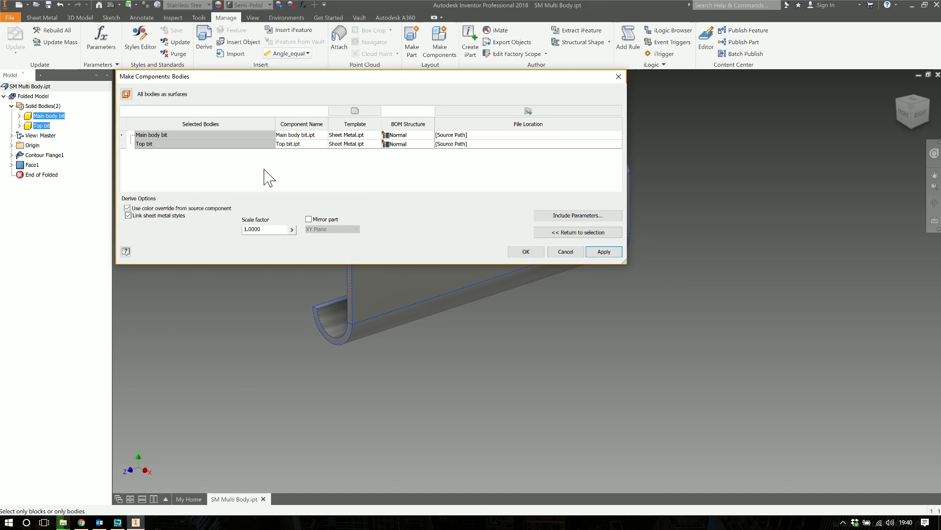
click(162, 144)
click(314, 137)
click(376, 140)
click(358, 135)
click(525, 252)
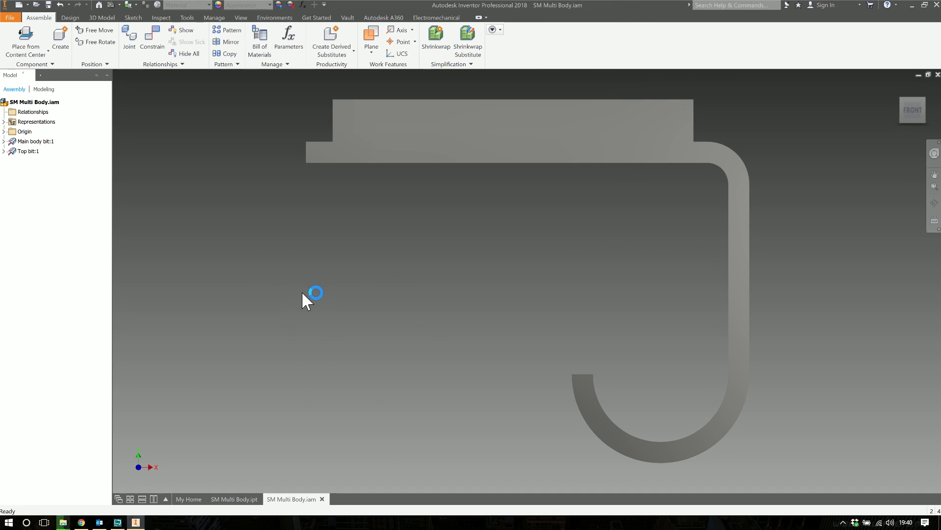
Step: Save SM Multi Body.iam with Main body bit.ipt, Top bit.ipt and SM Multi Body.ipt
click(34, 102)
key(F6)
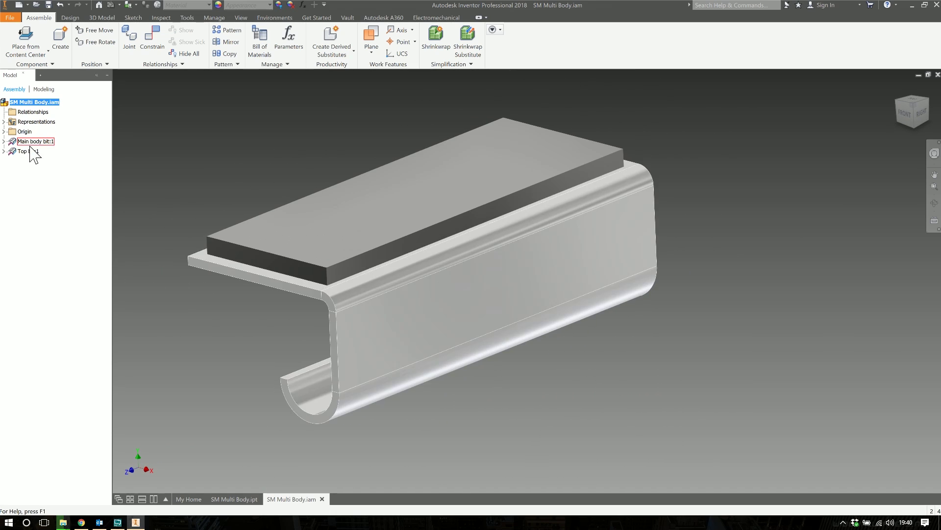
click(49, 5)
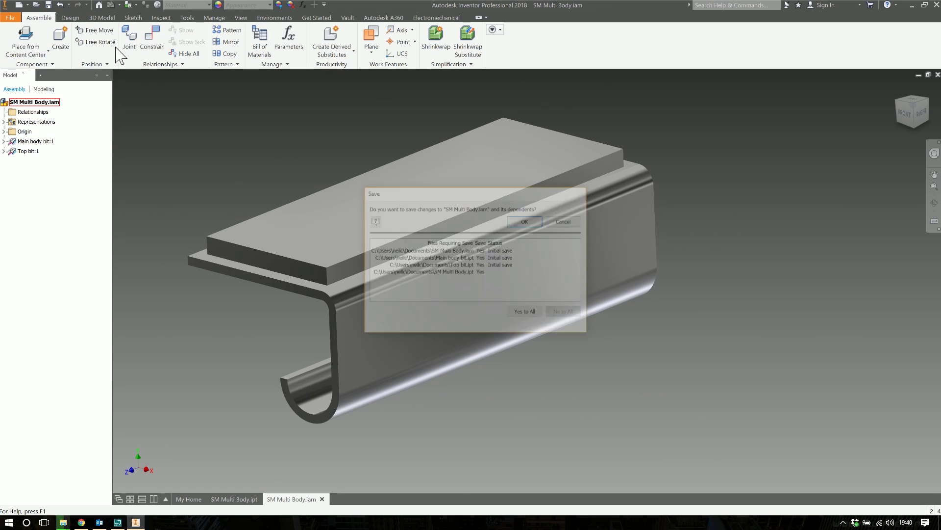
click(520, 223)
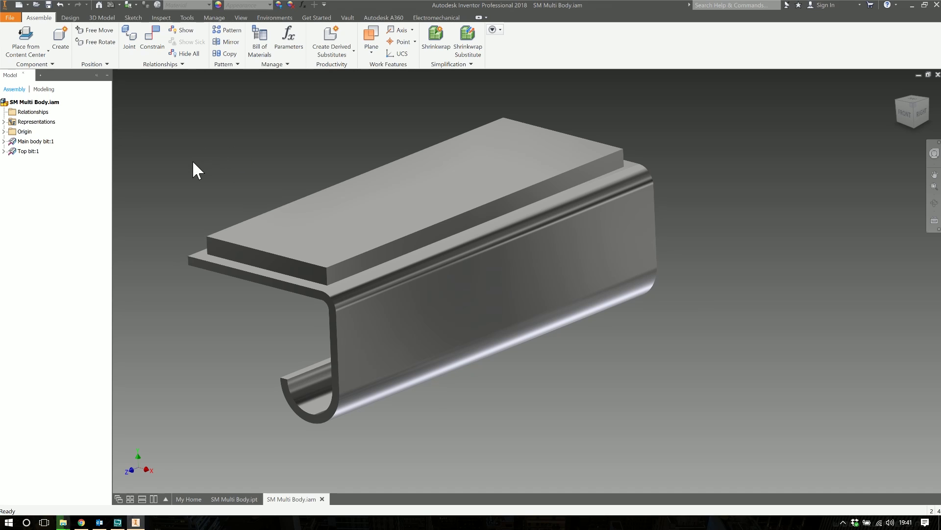
Step: Open Main body bit.ipt from the assembly browser and bring its document tab forward
right_click(43, 142)
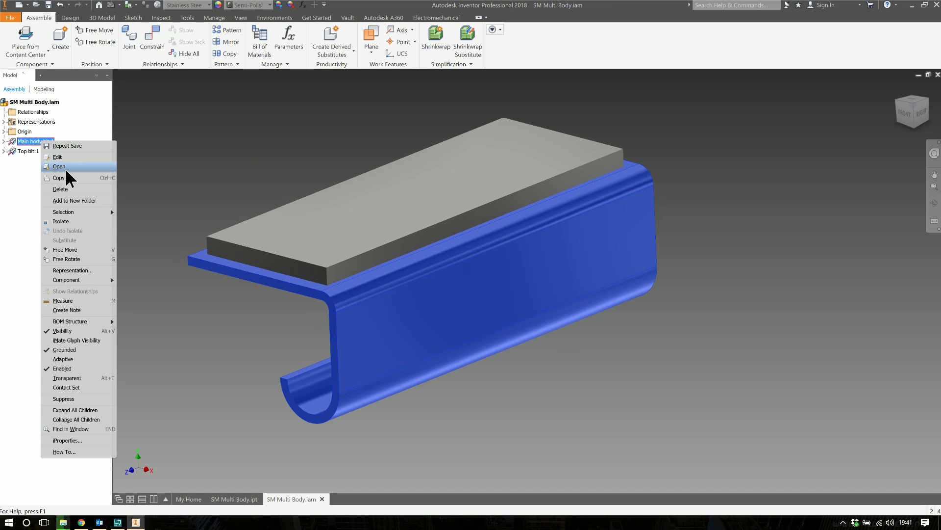
key(Escape)
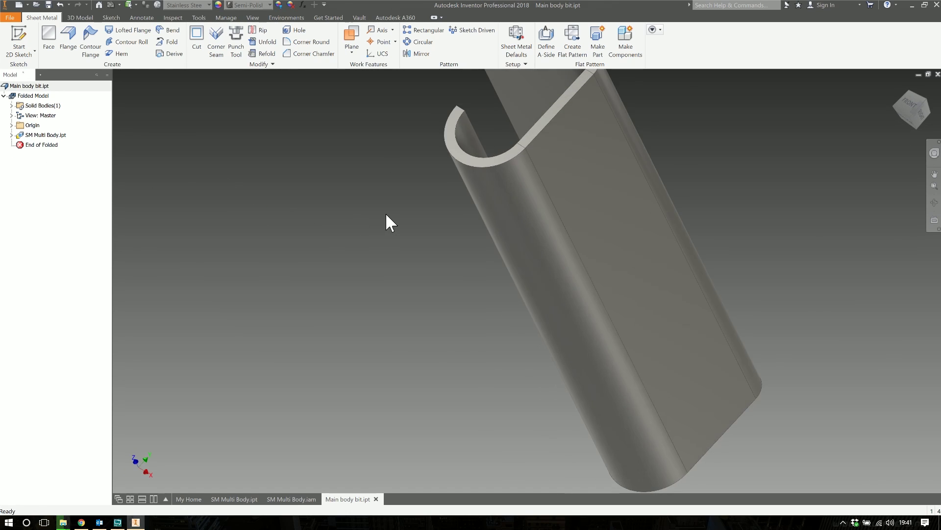
click(227, 501)
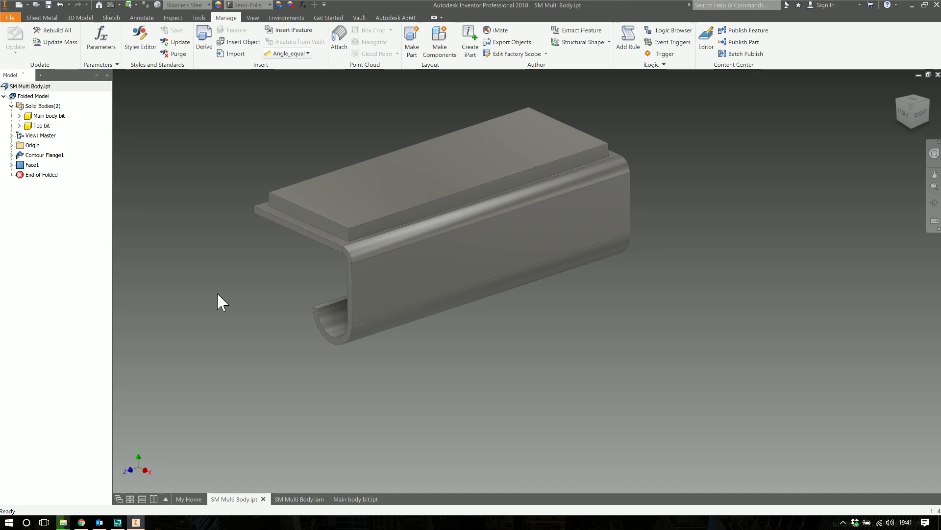
click(346, 498)
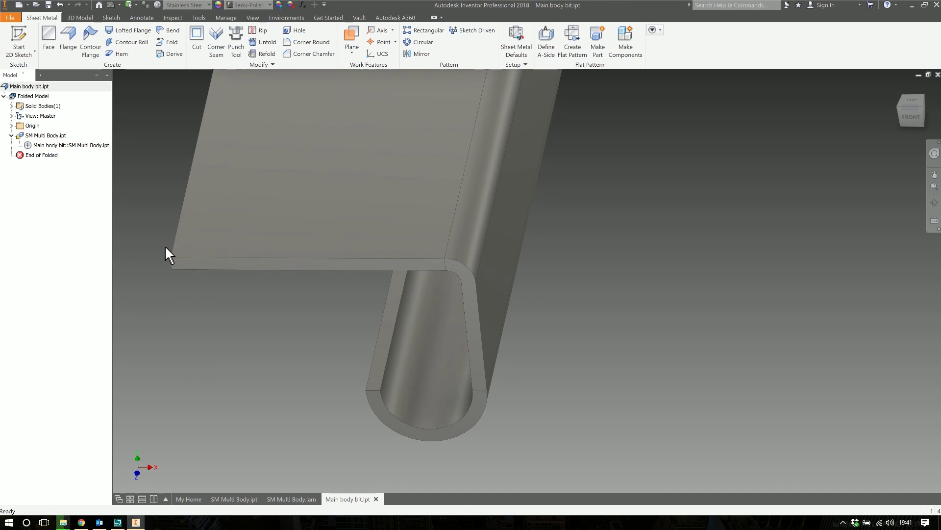
click(47, 134)
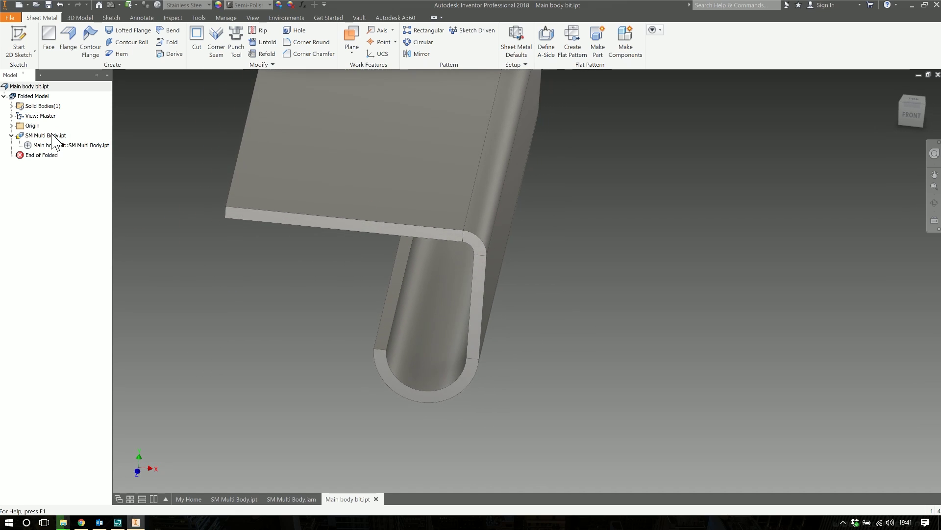
Step: Generate Main body bit's flat pattern, then return to the folded model fitted in view
click(572, 47)
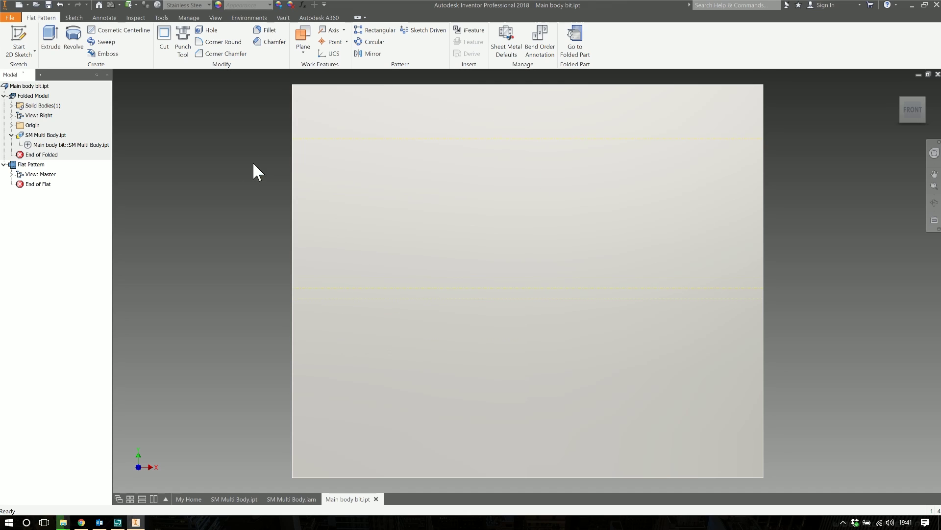
double_click(46, 96)
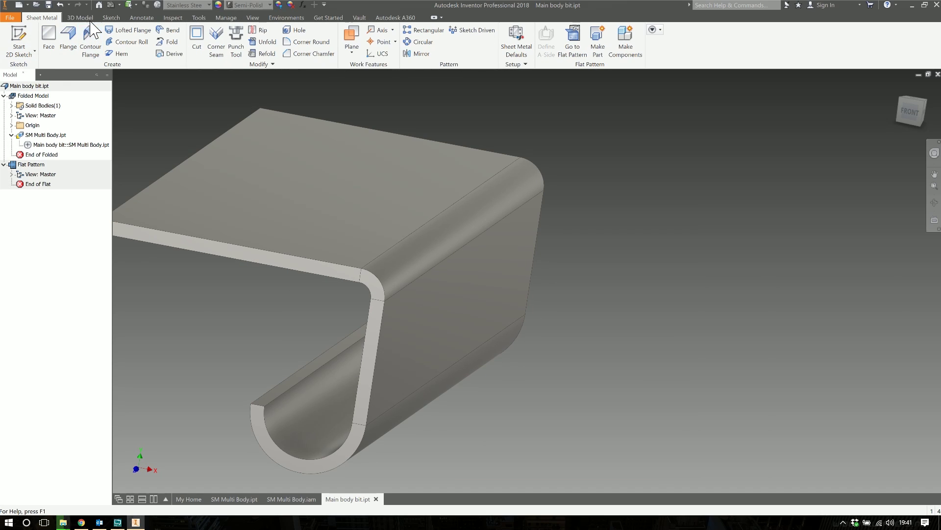
key(Home)
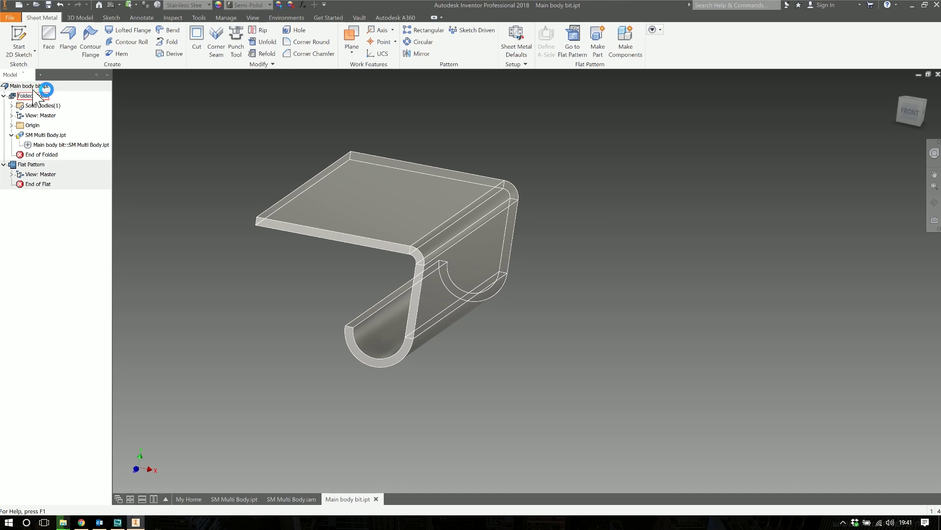
Step: Place a 1:1 front flat-pattern view on a new Standard.idw drawing, then return to SM Multi Body.ipt
right_click(32, 86)
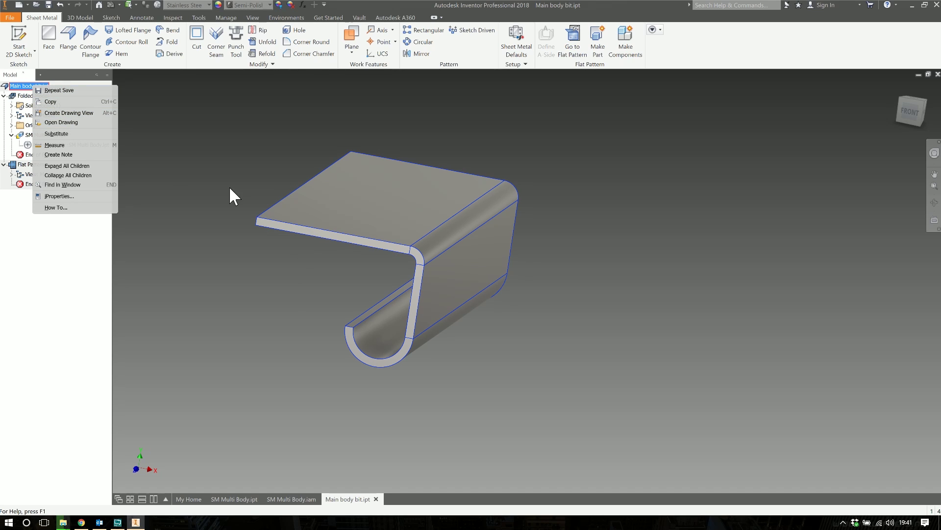
click(68, 113)
double_click(363, 187)
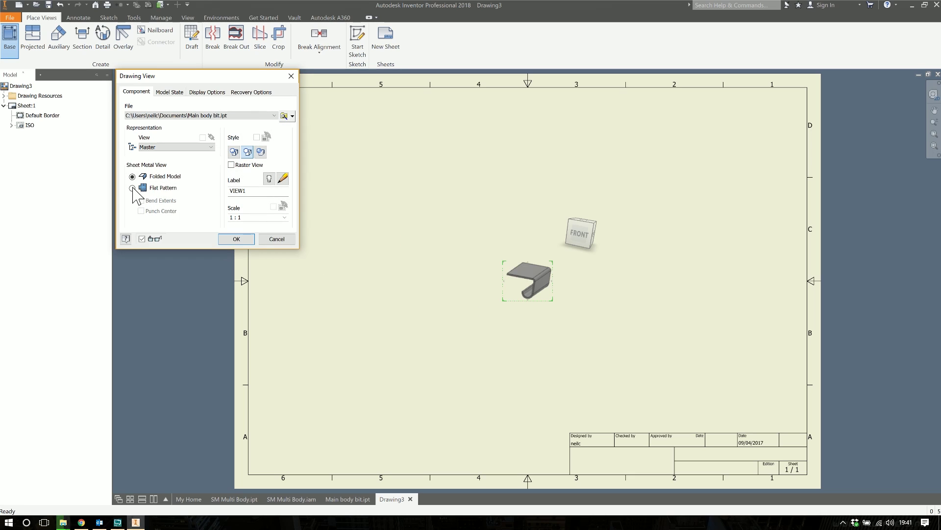
click(133, 188)
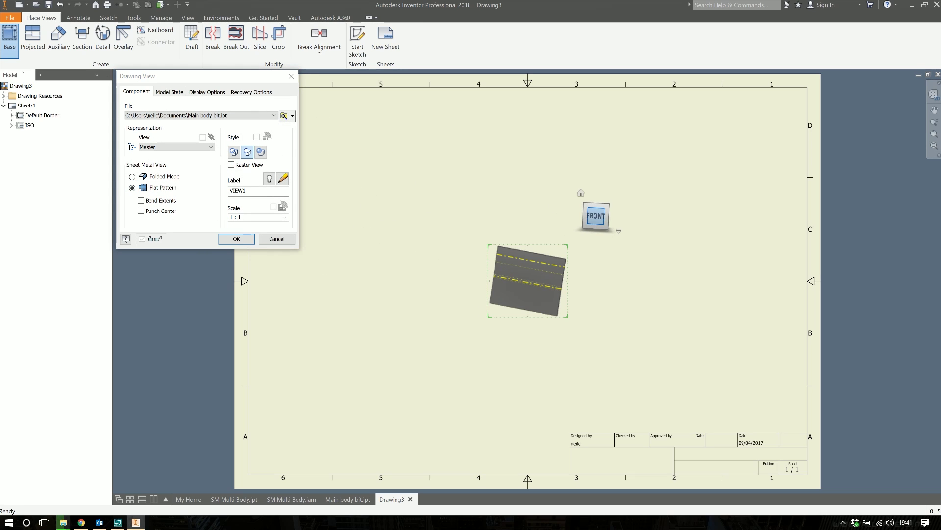
click(596, 216)
click(237, 239)
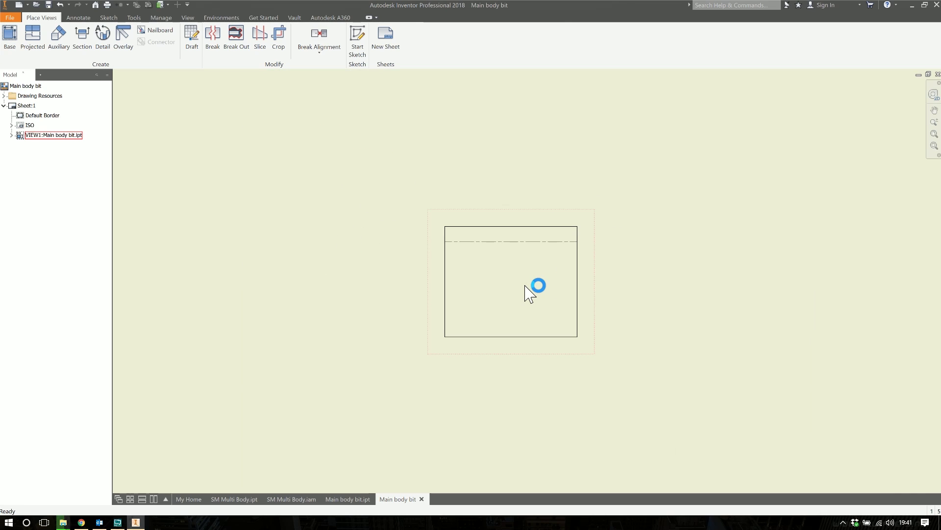
scroll(529, 297, up, 2)
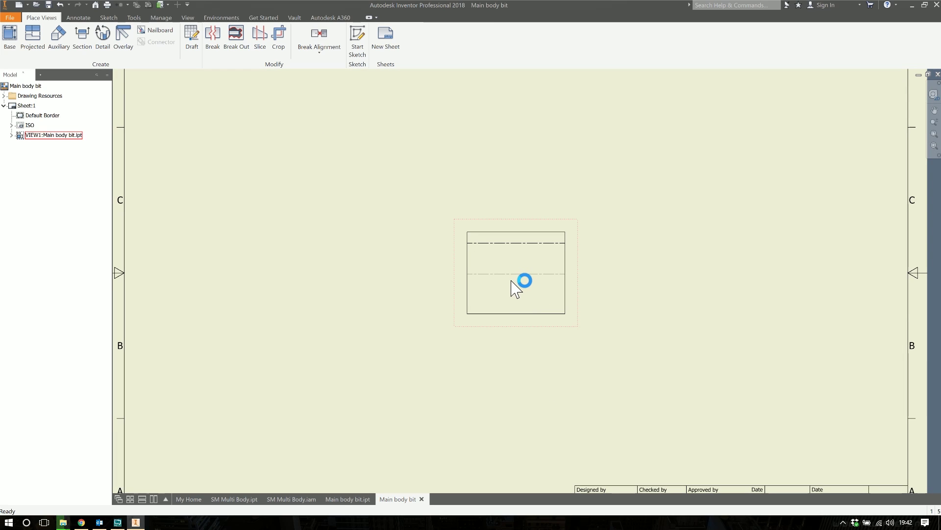
scroll(512, 289, up, 2)
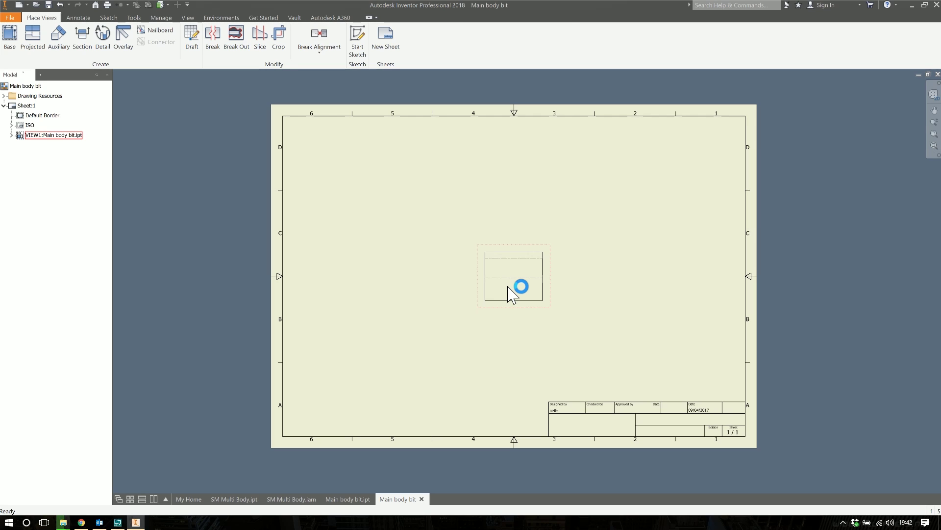
click(254, 501)
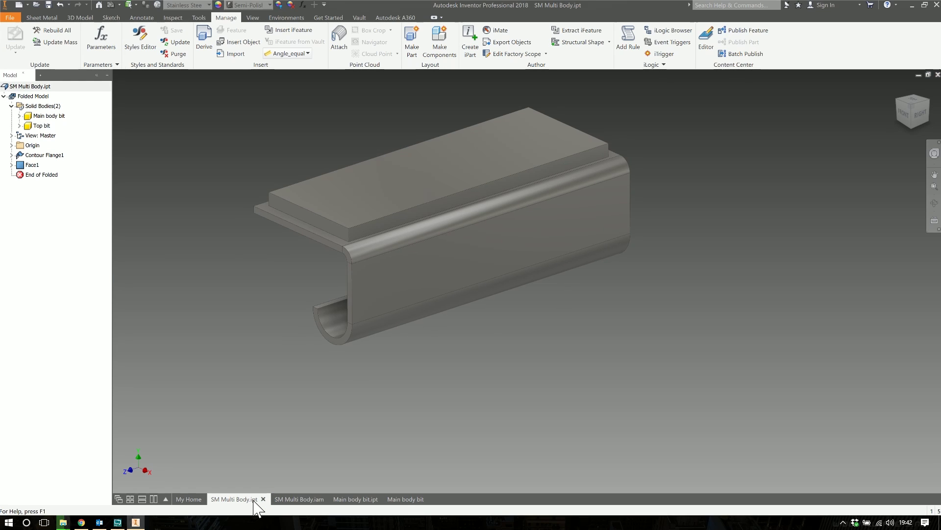